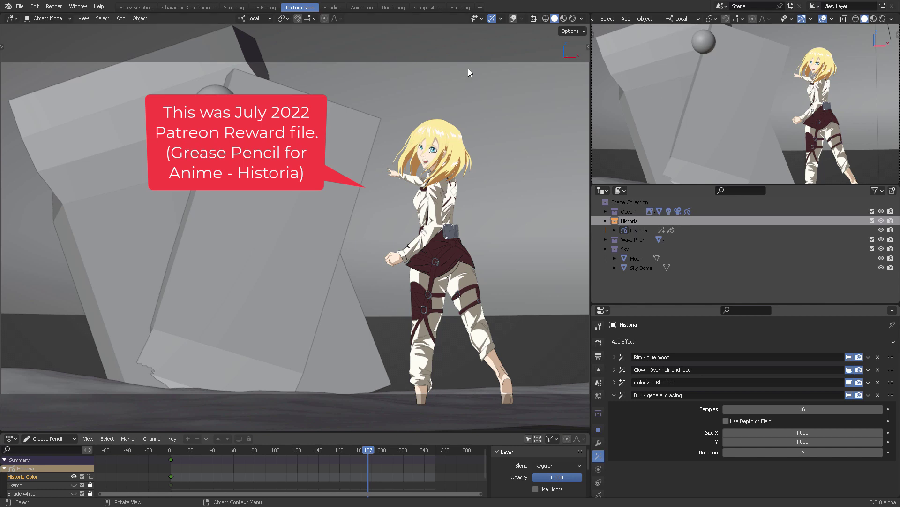
Open Preferences and enable the Realtime Compositor option under Experimental
{"action": "left_click", "coordinate": [14, 5]}
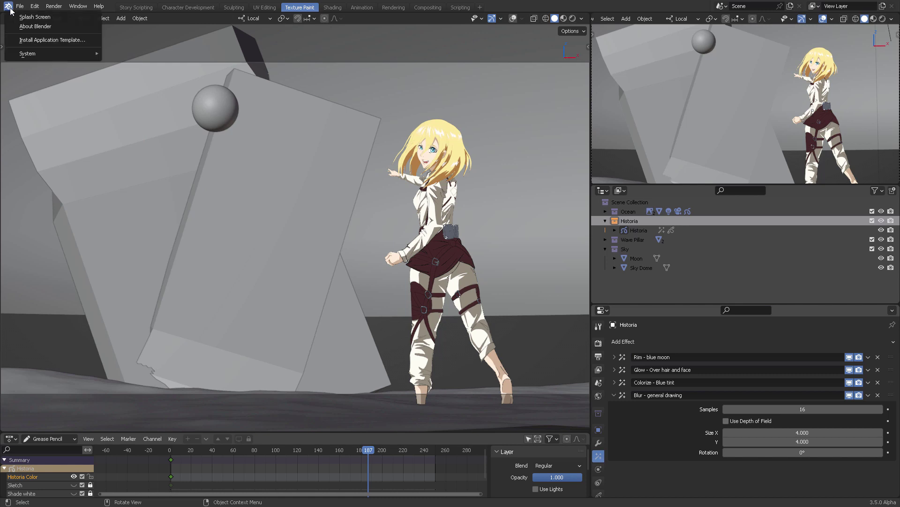
{"action": "left_click", "coordinate": [19, 21]}
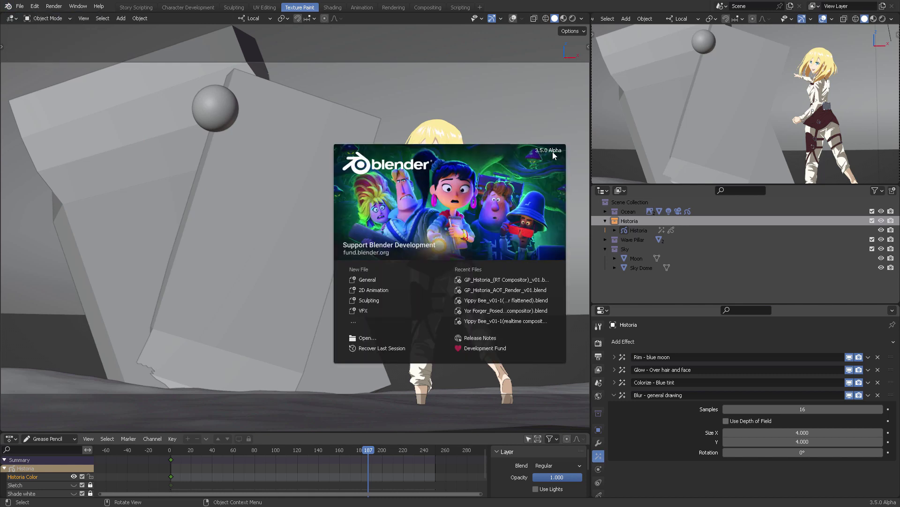
{"action": "left_click", "coordinate": [35, 7]}
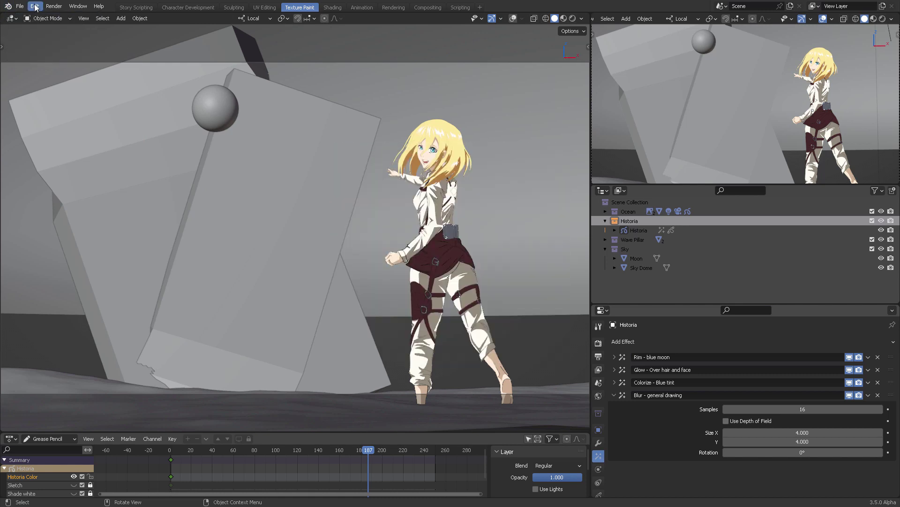
{"action": "left_click", "coordinate": [35, 7]}
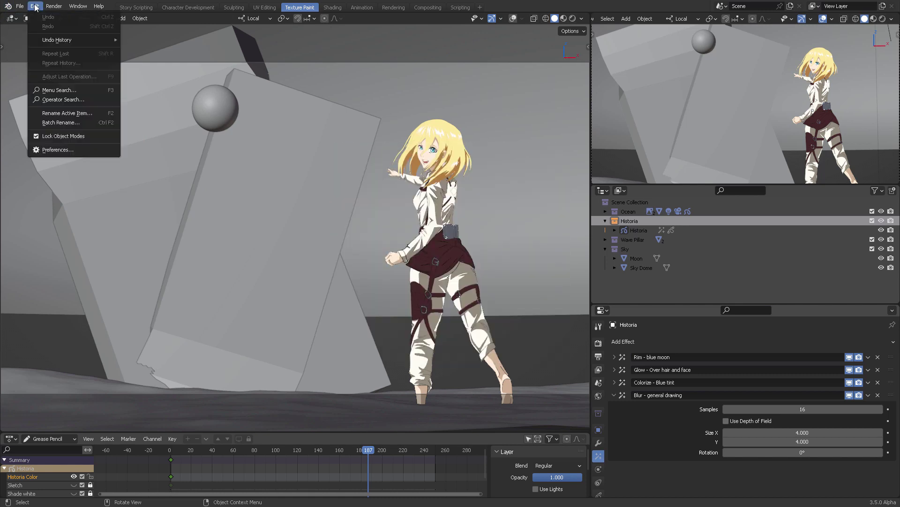
{"action": "left_click", "coordinate": [69, 149]}
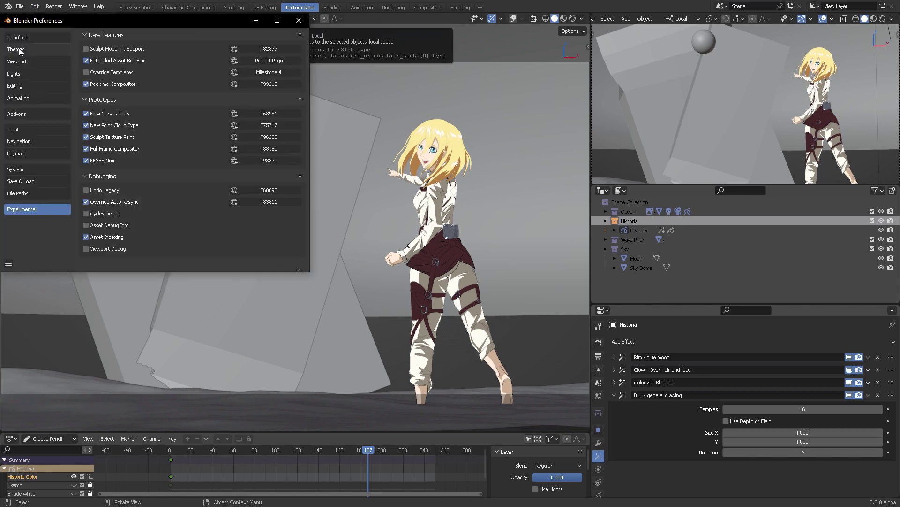
{"action": "left_click", "coordinate": [21, 37]}
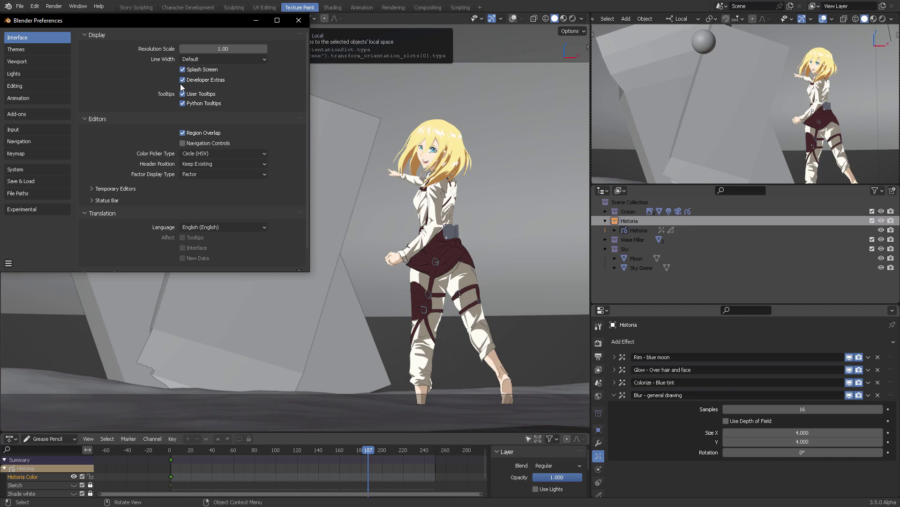
{"action": "left_click", "coordinate": [33, 208]}
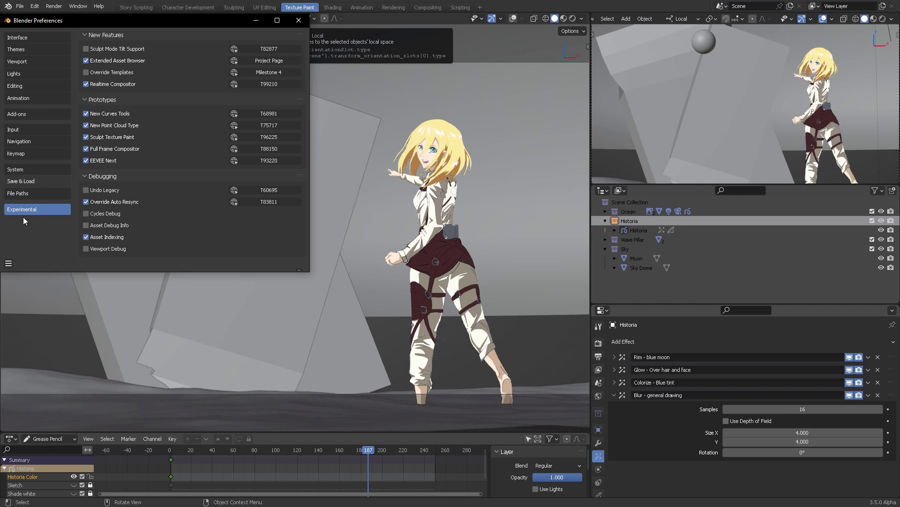
Save the preferences and close the Preferences window
{"action": "left_click", "coordinate": [8, 263]}
{"action": "left_click", "coordinate": [24, 240]}
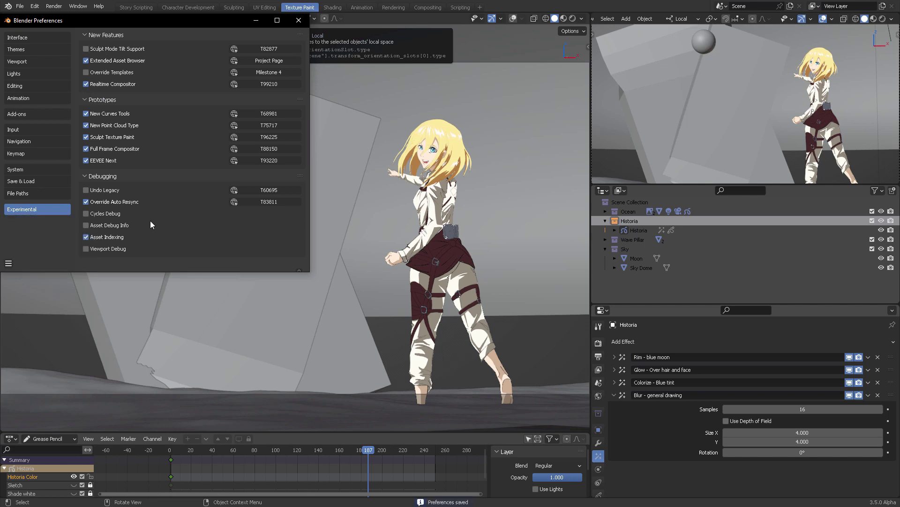
{"action": "left_click", "coordinate": [299, 20]}
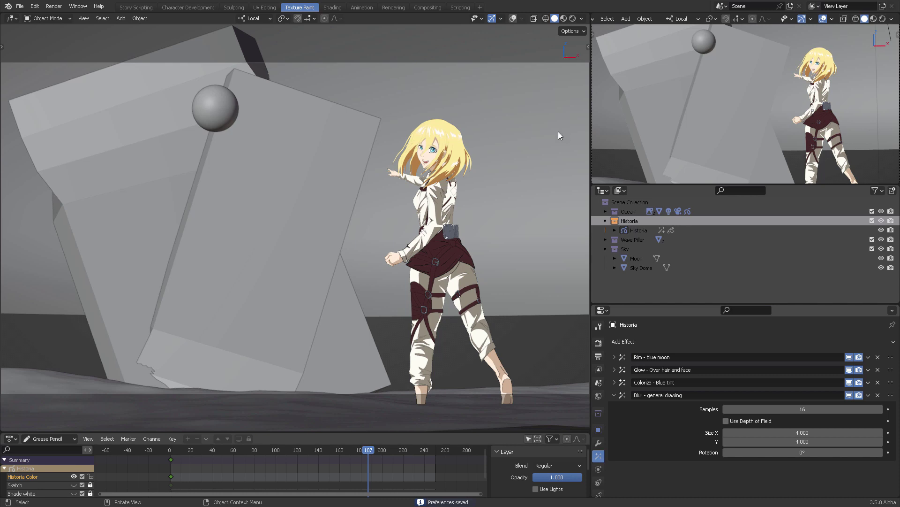
Append the ANIME CELL SHADING v01.1 node tree from the Yippy Bee realtime compositor flattened .blend file
{"action": "left_click", "coordinate": [20, 6]}
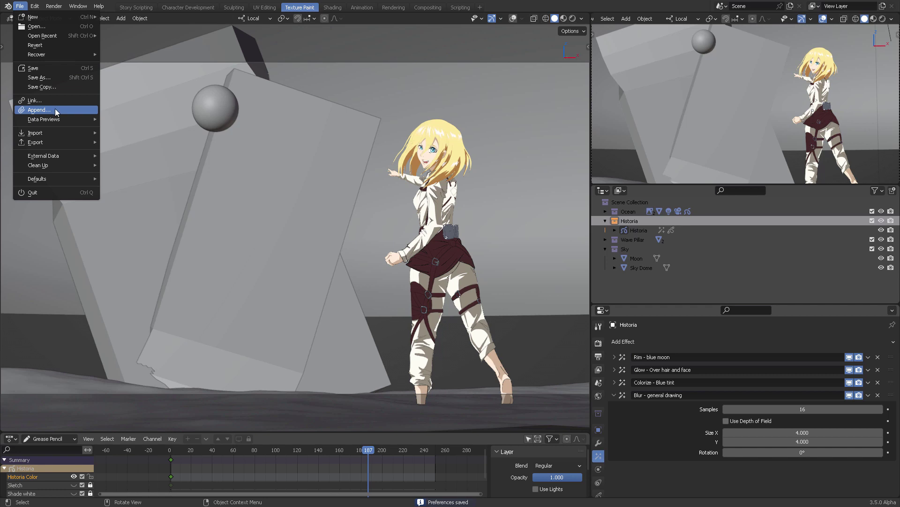
{"action": "left_click", "coordinate": [39, 109]}
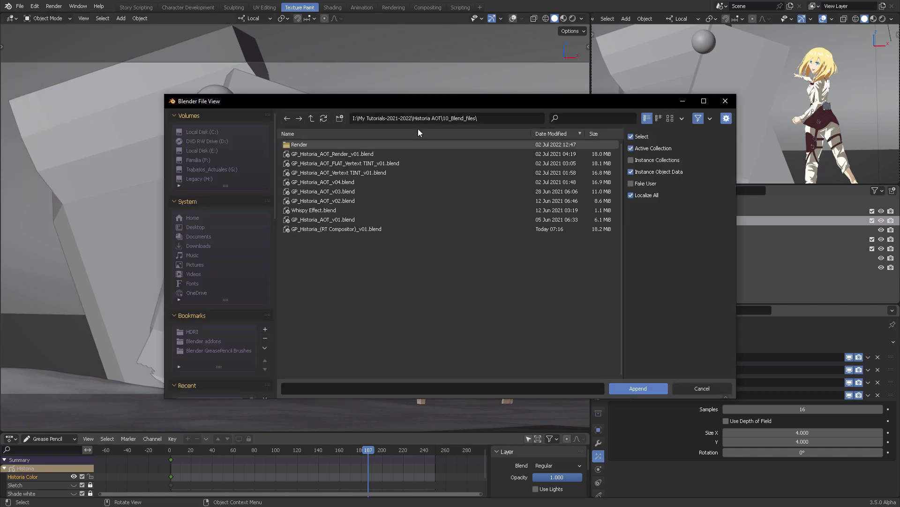
{"action": "key", "text": "ctrl+v"}
{"action": "key", "text": "Return"}
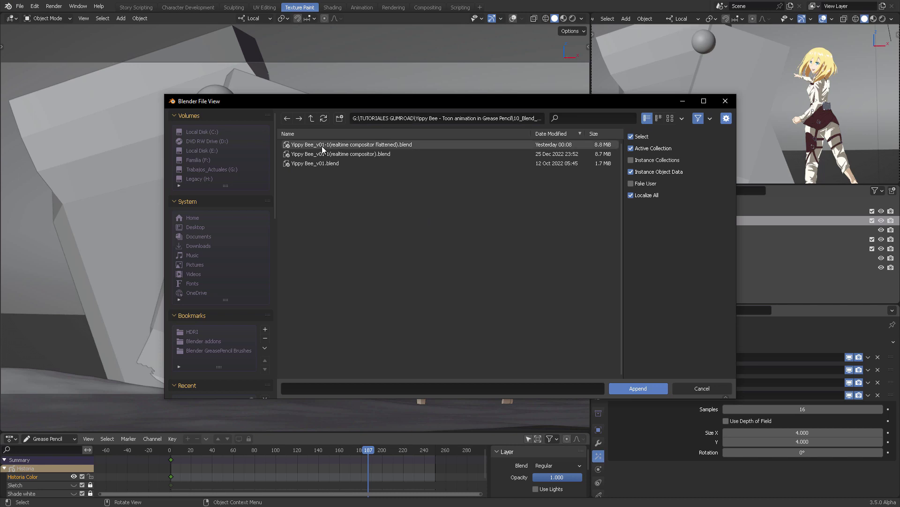
{"action": "double_click", "coordinate": [360, 147]}
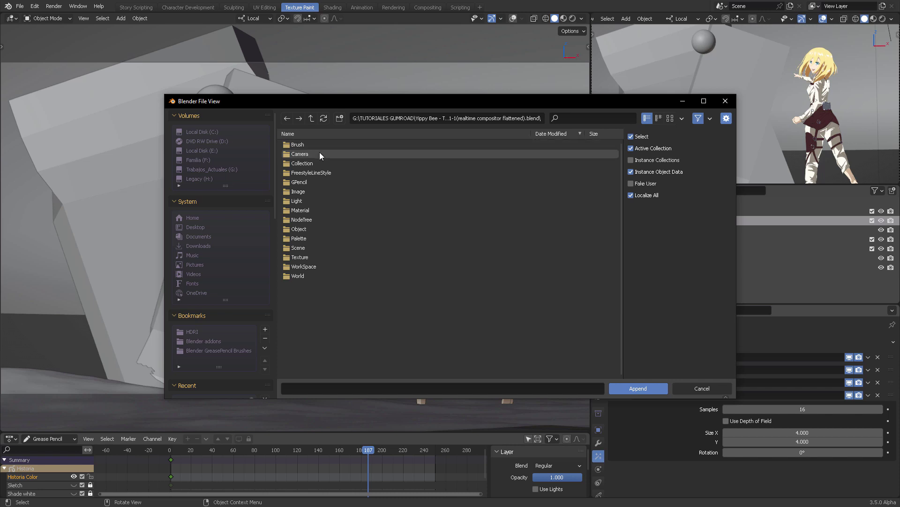
{"action": "left_click", "coordinate": [310, 220]}
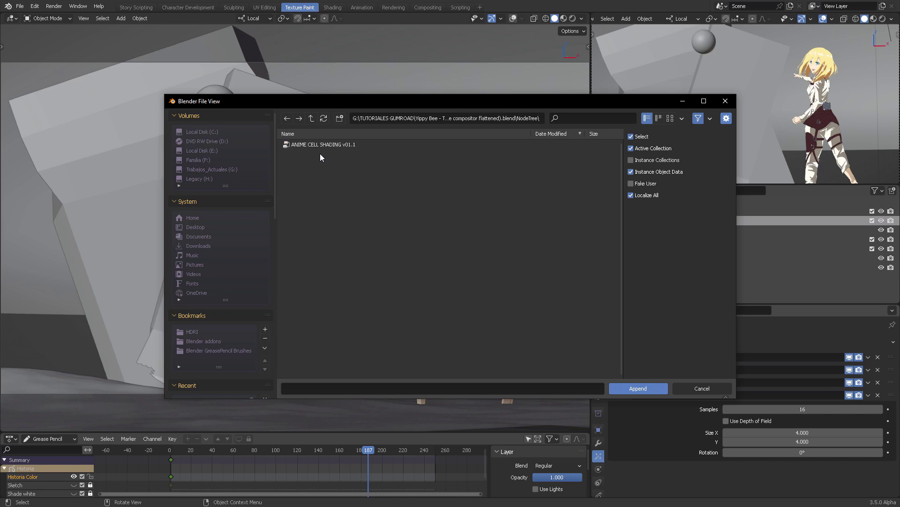
{"action": "left_click", "coordinate": [303, 144]}
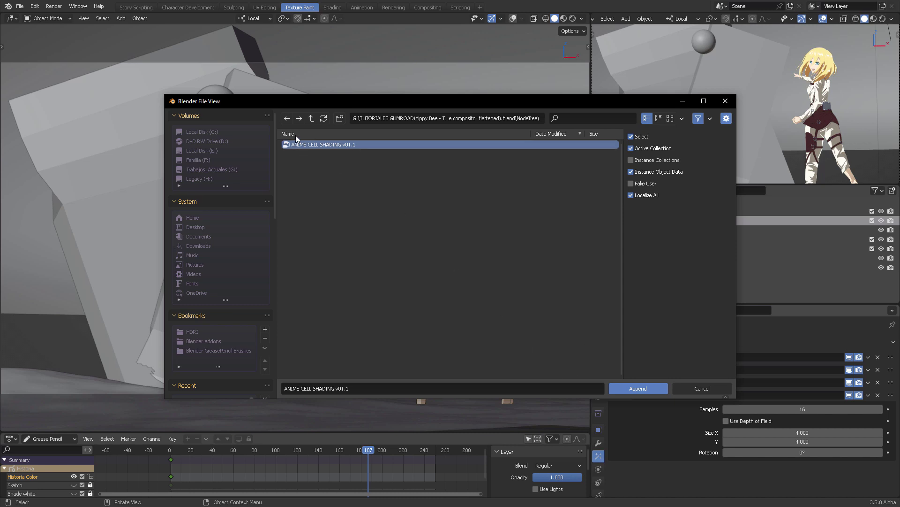
{"action": "left_click", "coordinate": [643, 391]}
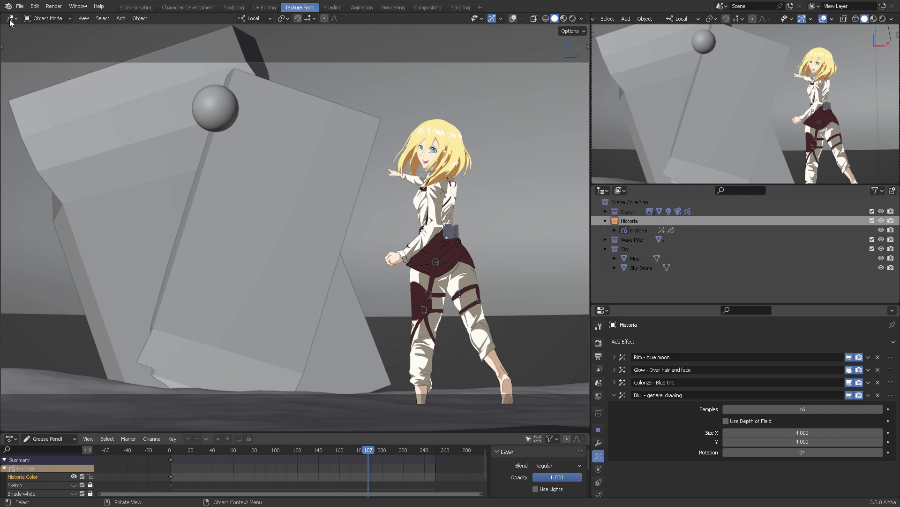
Split off a lower area, make it the Compositor, and frame its node tree
{"action": "left_click_drag", "start_coordinate": [4, 430], "coordinate": [6, 212]}
{"action": "left_click", "coordinate": [11, 200]}
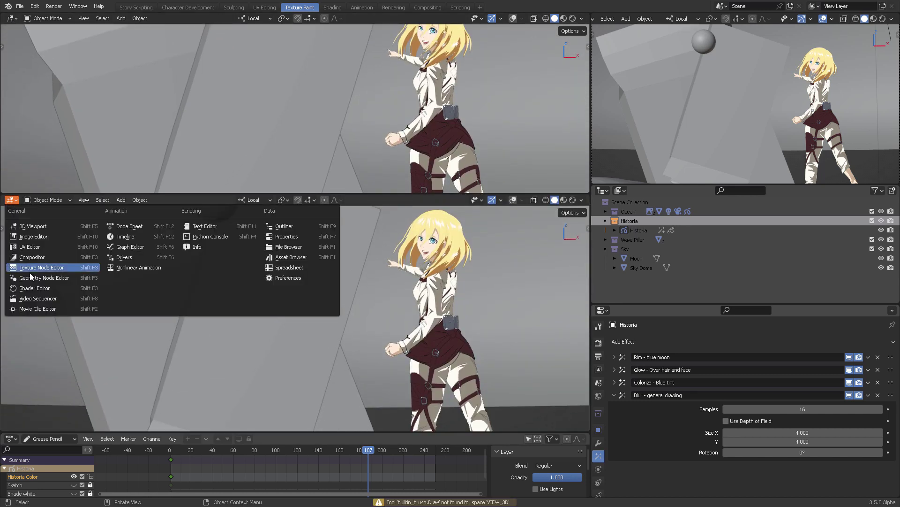
{"action": "left_click", "coordinate": [40, 257]}
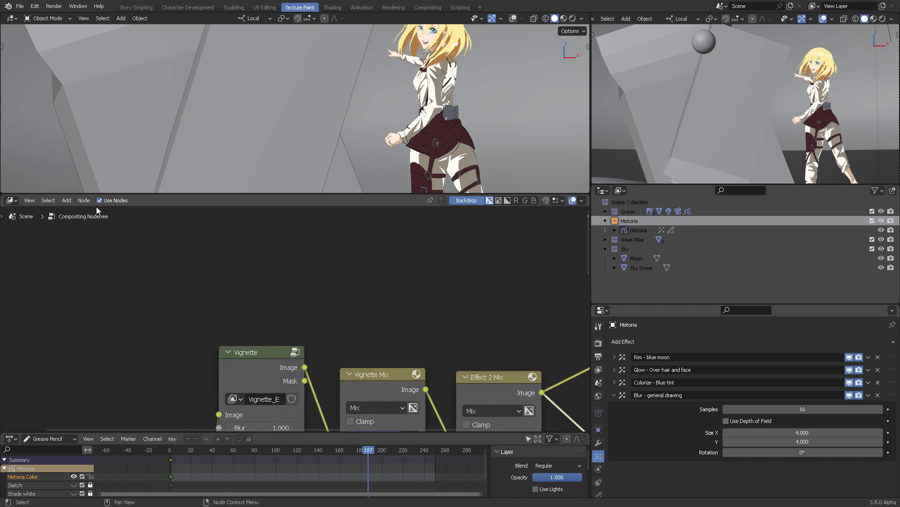
{"action": "scroll", "coordinate": [411, 309], "scroll_direction": "down", "scroll_amount": 4}
{"action": "middle_click_drag", "start_coordinate": [395, 281], "coordinate": [342, 251]}
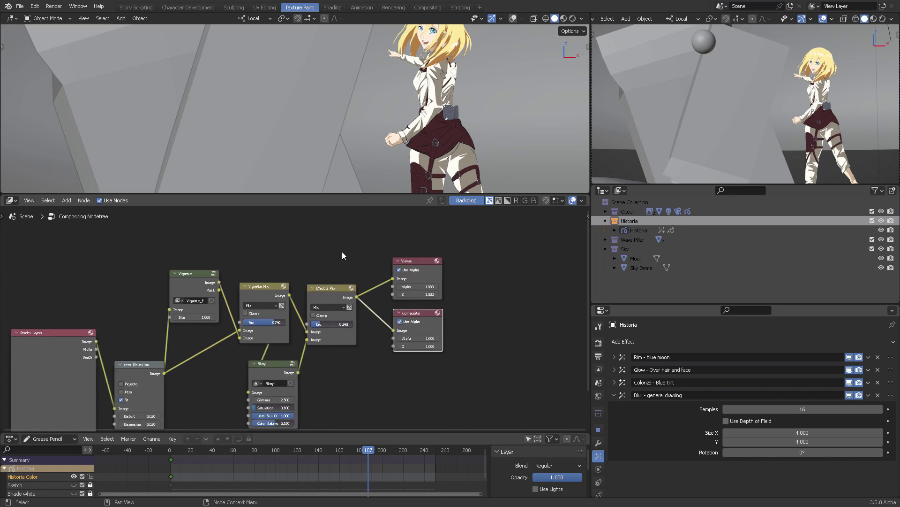
{"action": "scroll", "coordinate": [342, 252], "scroll_direction": "down", "scroll_amount": 1}
{"action": "key", "text": "Home"}
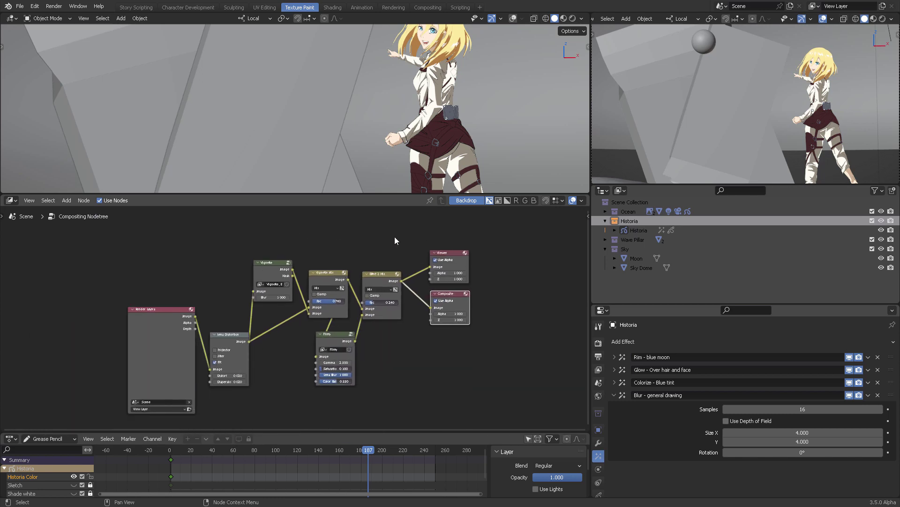
{"action": "scroll", "coordinate": [378, 236], "scroll_direction": "right", "scroll_amount": 2, "text": "ctrl"}
{"action": "scroll", "coordinate": [469, 236], "scroll_direction": "up", "scroll_amount": 2, "text": "shift"}
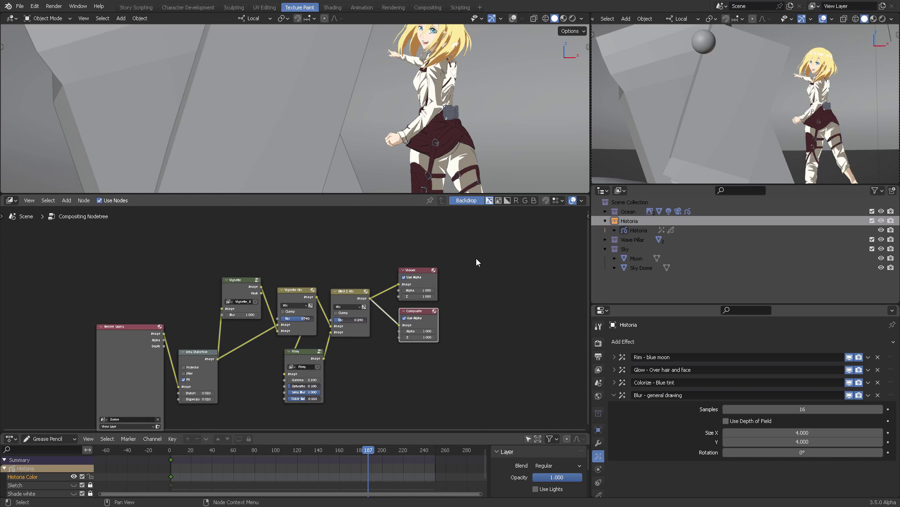
{"action": "scroll", "coordinate": [319, 232], "scroll_direction": "left", "scroll_amount": 4, "text": "ctrl"}
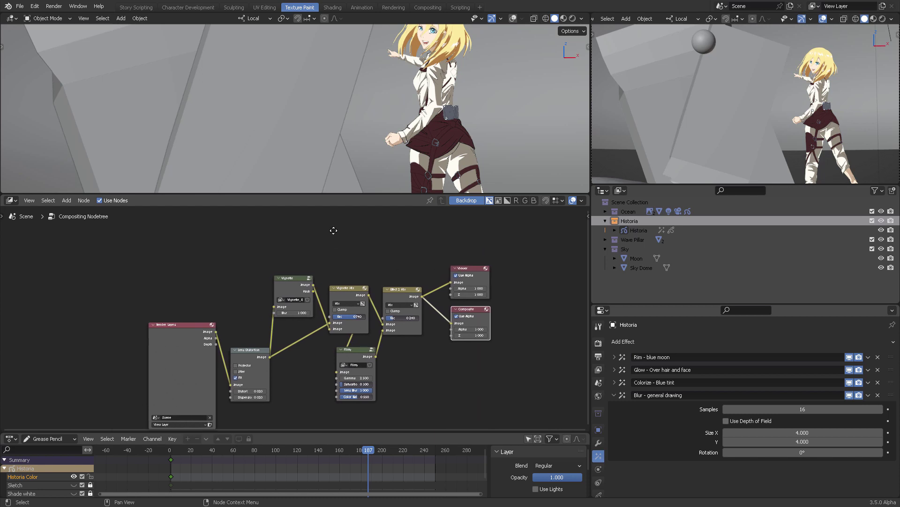
{"action": "scroll", "coordinate": [288, 235], "scroll_direction": "right", "scroll_amount": 2, "text": "ctrl"}
{"action": "scroll", "coordinate": [364, 285], "scroll_direction": "up", "scroll_amount": 5}
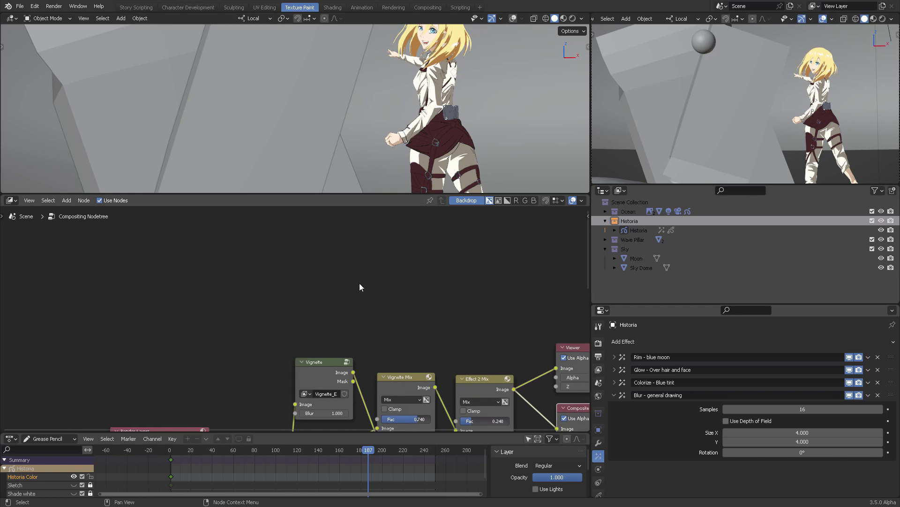
Enlarge the 3D viewport above the compositor nodes so the character shows large
{"action": "key", "text": "shift+a"}
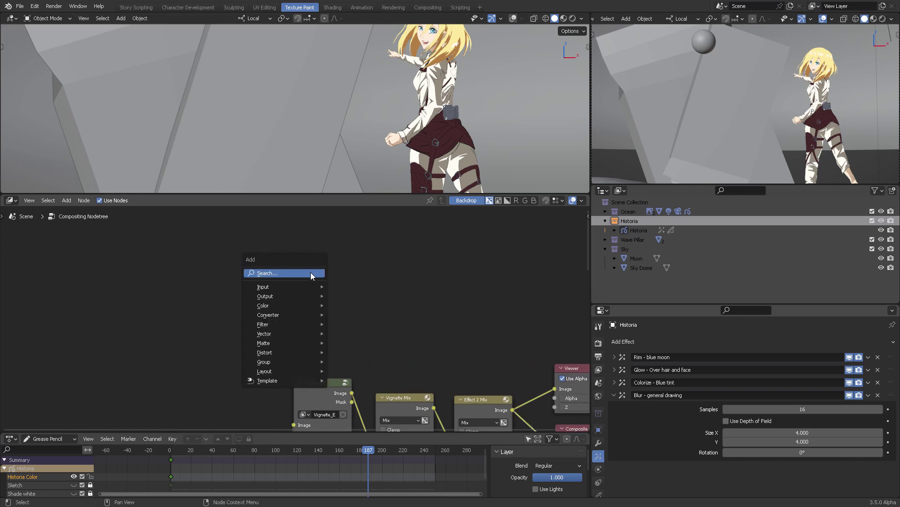
{"action": "mouse_move", "coordinate": [305, 361]}
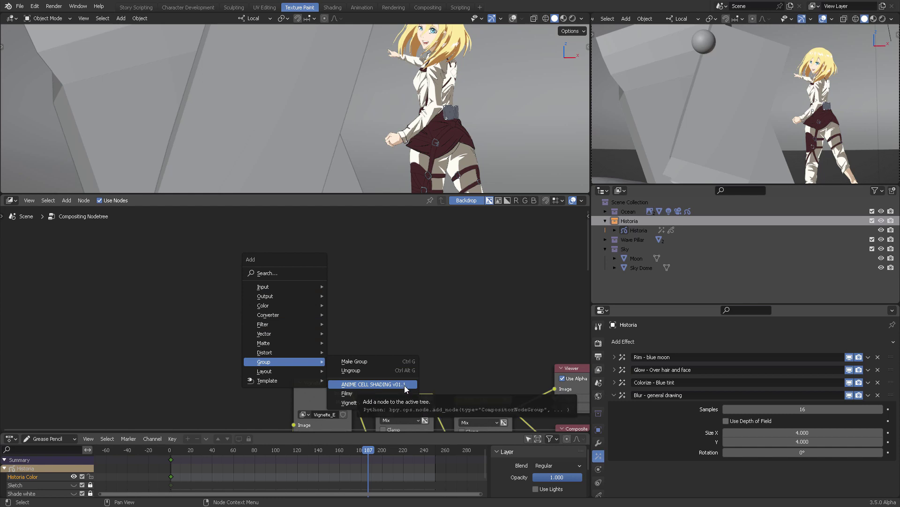
{"action": "key", "text": "Home"}
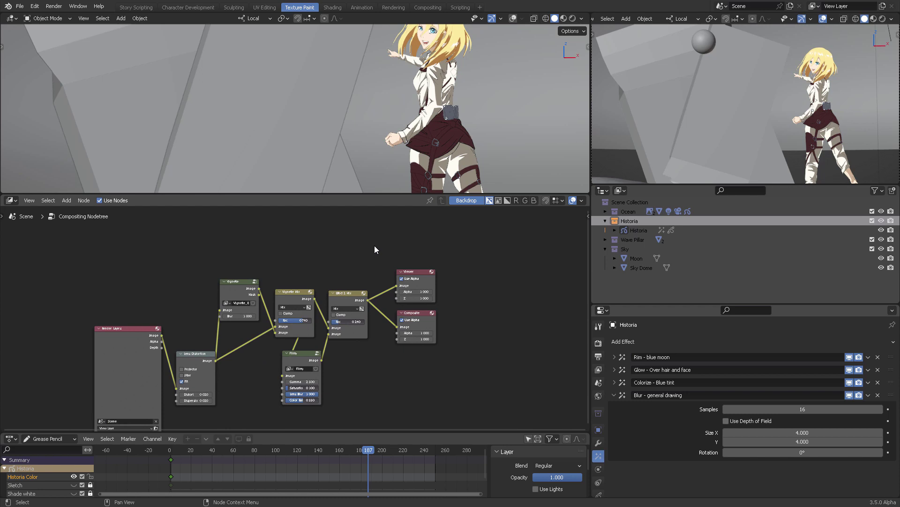
{"action": "middle_click_drag", "start_coordinate": [385, 247], "coordinate": [415, 237]}
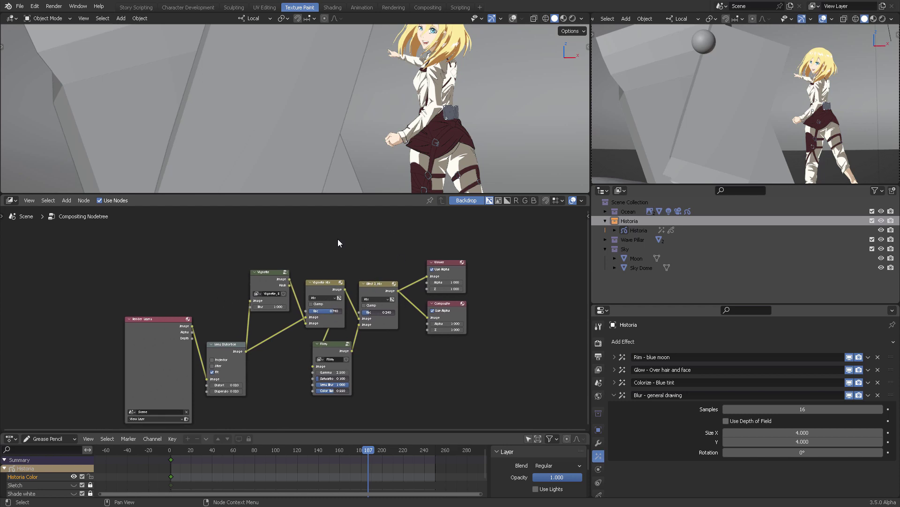
{"action": "scroll", "coordinate": [347, 262], "scroll_direction": "left", "scroll_amount": 3, "text": "ctrl"}
{"action": "scroll", "coordinate": [347, 263], "scroll_direction": "up", "scroll_amount": 4, "text": "shift"}
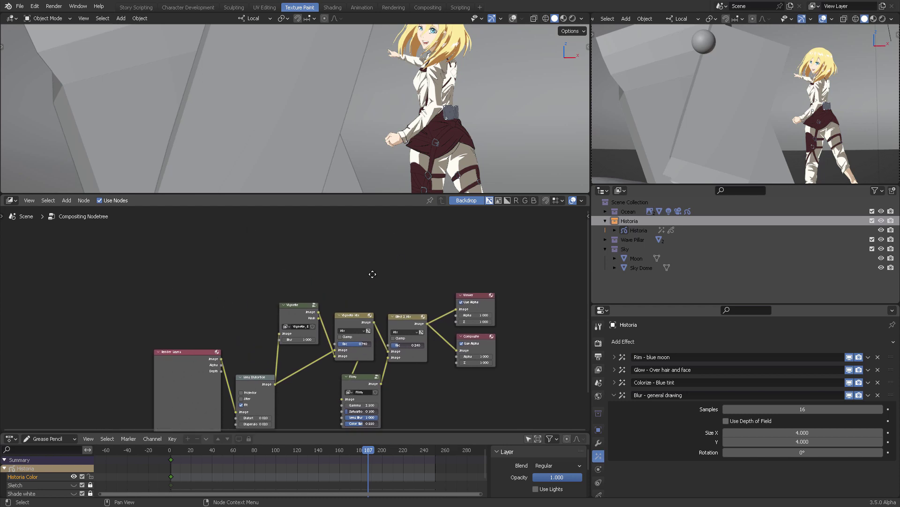
{"action": "scroll", "coordinate": [347, 246], "scroll_direction": "left", "scroll_amount": 3, "text": "ctrl"}
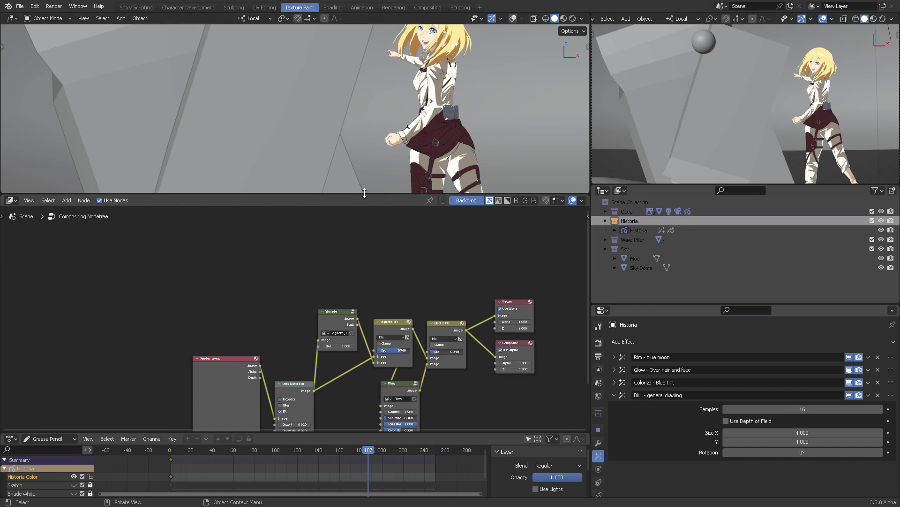
{"action": "left_click_drag", "start_coordinate": [364, 193], "coordinate": [368, 382]}
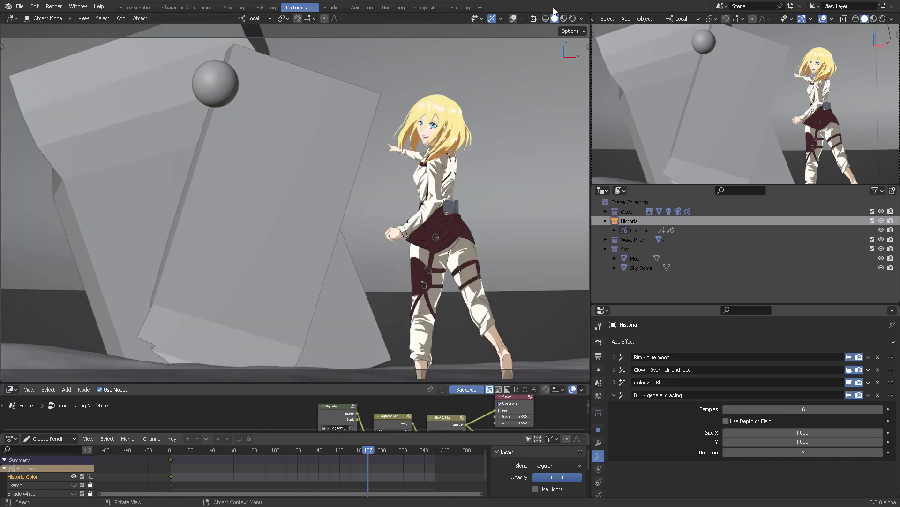
Switch to Material Preview then Rendered shading, scrub to frame 1, and split the viewport vertically
{"action": "left_click", "coordinate": [564, 19]}
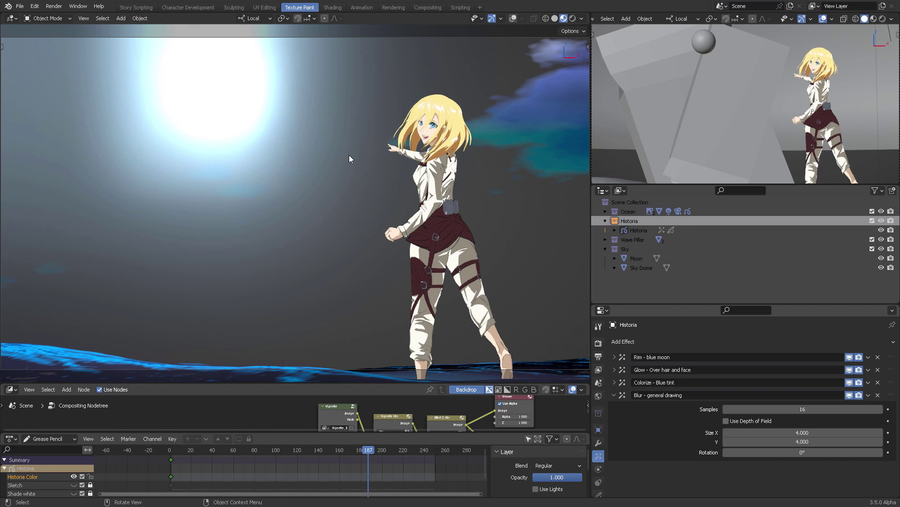
{"action": "left_click", "coordinate": [573, 21]}
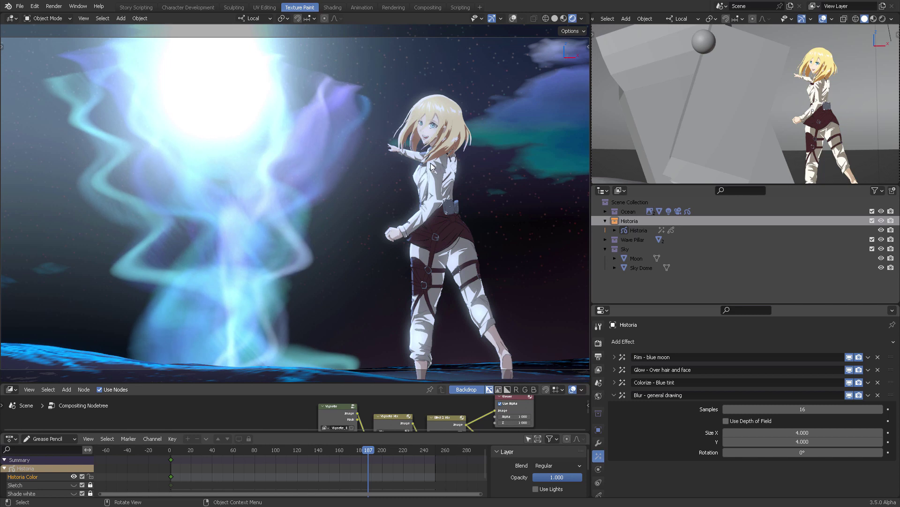
{"action": "left_click", "coordinate": [281, 447]}
{"action": "left_click_drag", "start_coordinate": [259, 449], "coordinate": [171, 451]}
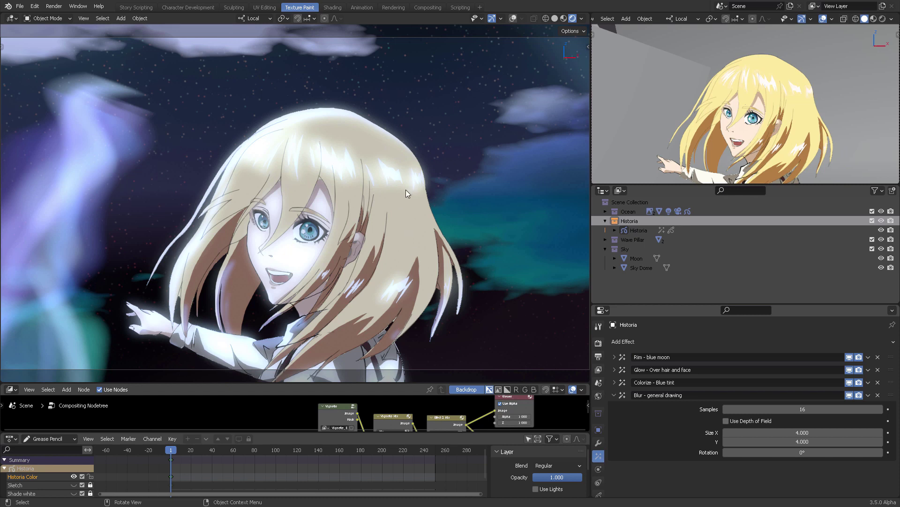
{"action": "left_click_drag", "start_coordinate": [2, 25], "coordinate": [311, 43]}
Turn the new left area into an Image Editor and widen it
{"action": "left_click", "coordinate": [14, 19]}
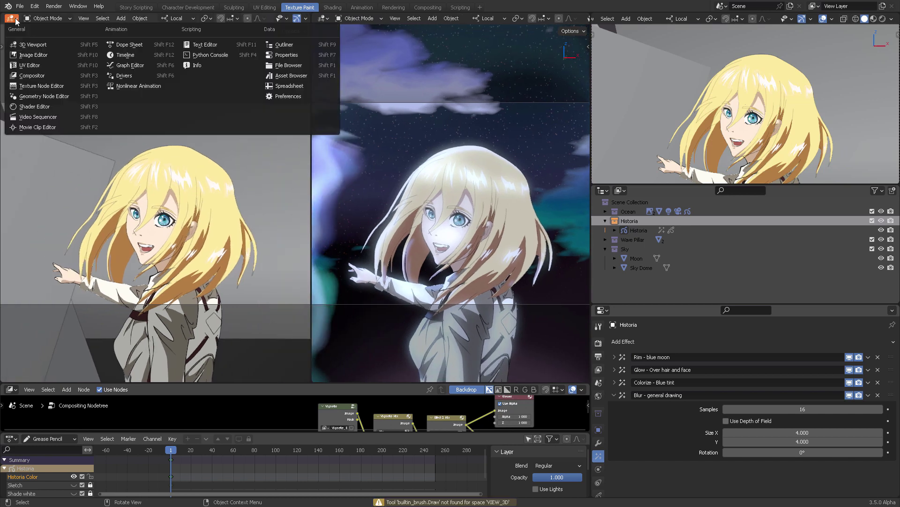
{"action": "left_click", "coordinate": [55, 56]}
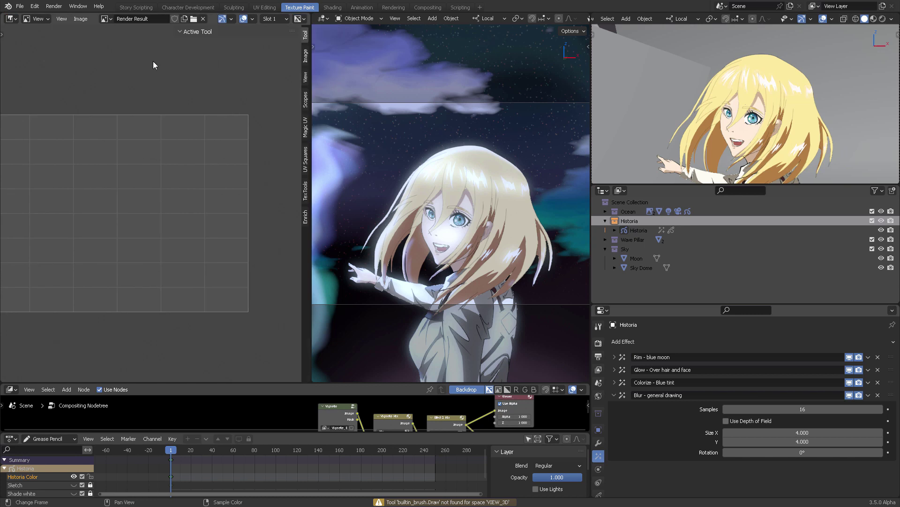
{"action": "scroll", "coordinate": [254, 88], "scroll_direction": "down", "scroll_amount": 1}
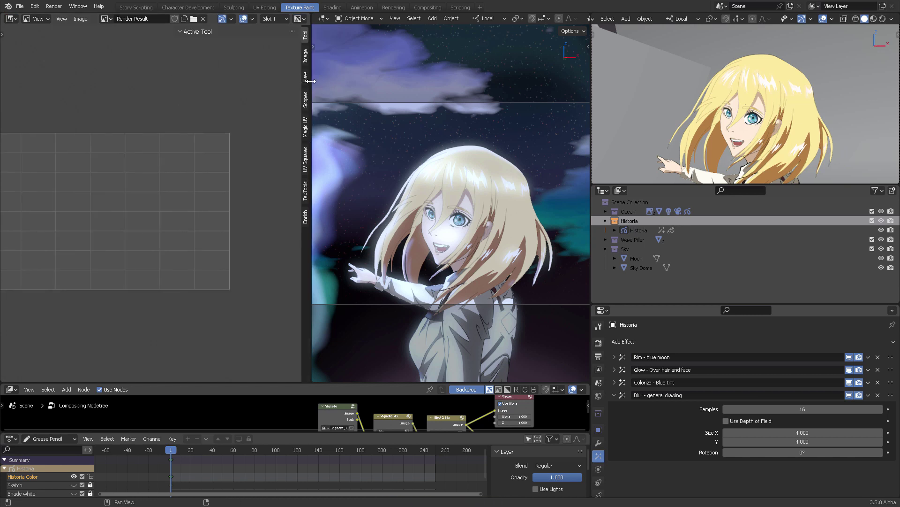
{"action": "left_click_drag", "start_coordinate": [311, 81], "coordinate": [397, 162]}
{"action": "left_click", "coordinate": [389, 215]}
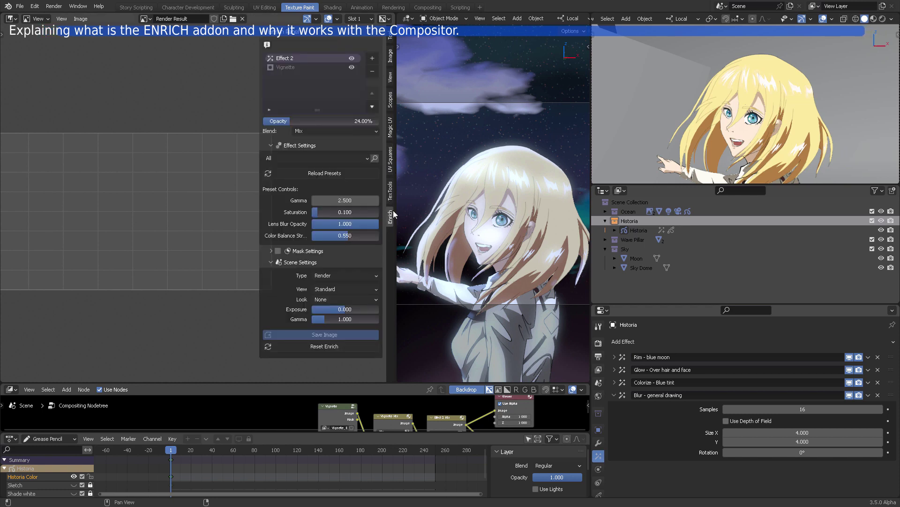
{"action": "key", "text": "n"}
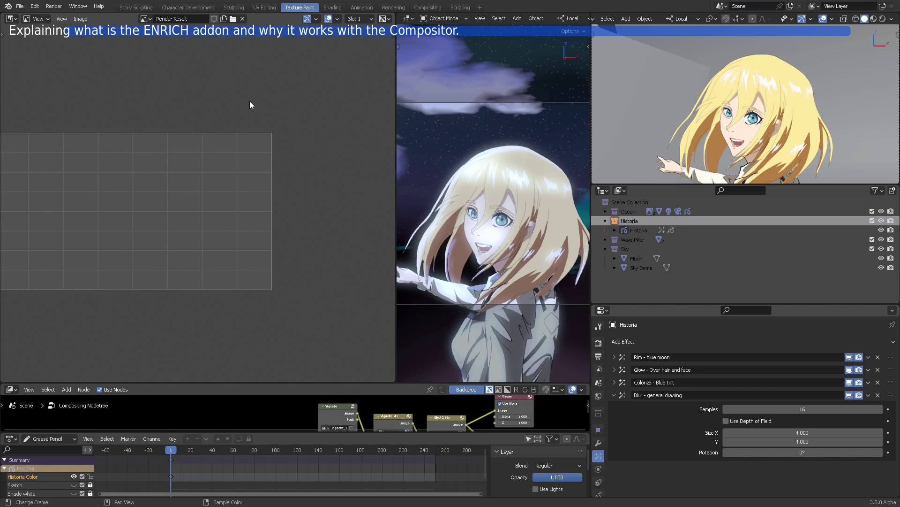
Render the current frame with F12 into the image viewer
{"action": "key", "text": "F12"}
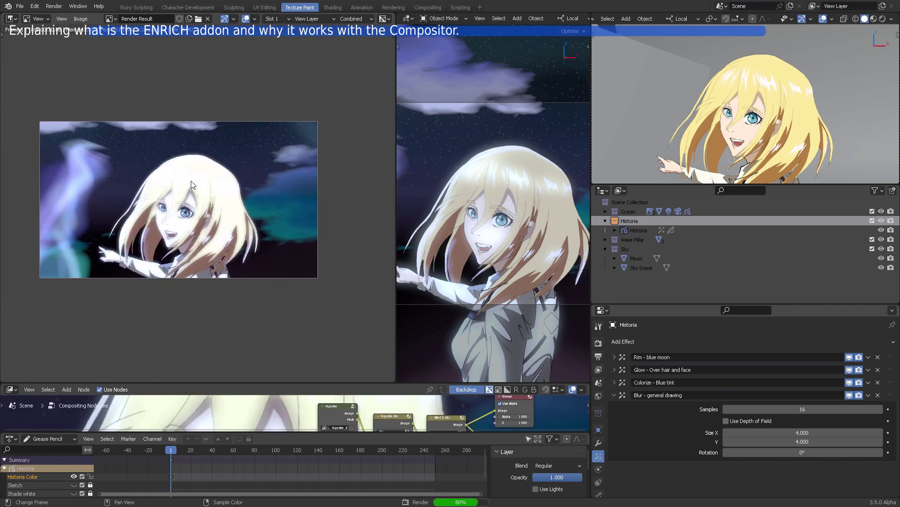
{"action": "scroll", "coordinate": [192, 184], "scroll_direction": "up", "scroll_amount": 1}
{"action": "scroll", "coordinate": [236, 177], "scroll_direction": "up", "scroll_amount": 2}
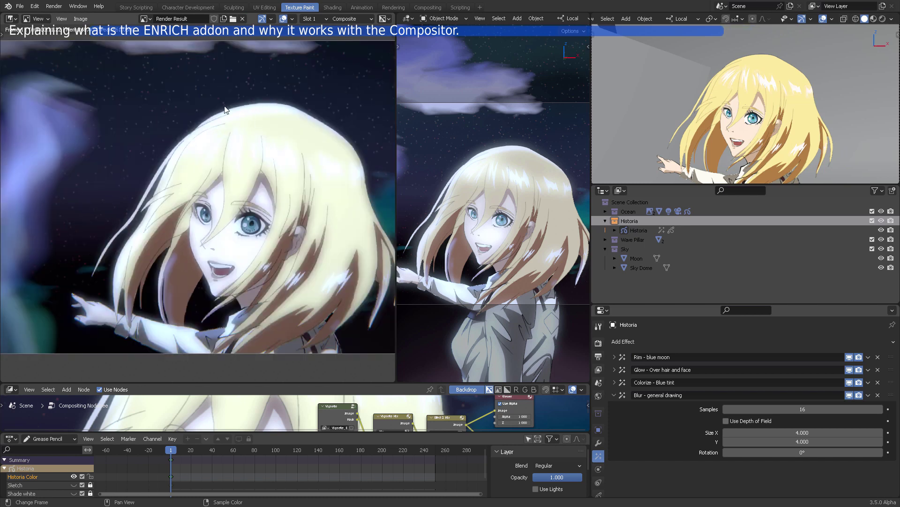
{"action": "scroll", "coordinate": [238, 189], "scroll_direction": "down", "scroll_amount": 1}
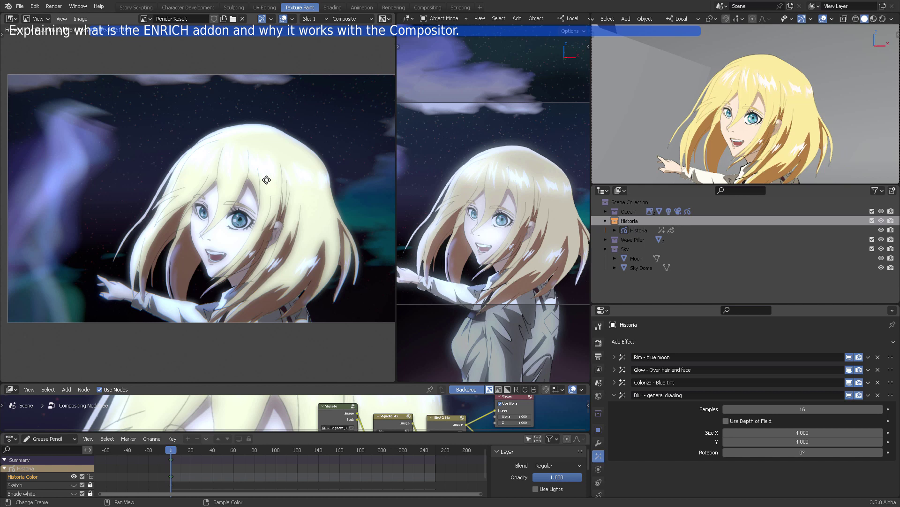
{"action": "scroll", "coordinate": [267, 179], "scroll_direction": "up", "scroll_amount": 1}
{"action": "scroll", "coordinate": [251, 176], "scroll_direction": "down", "scroll_amount": 2}
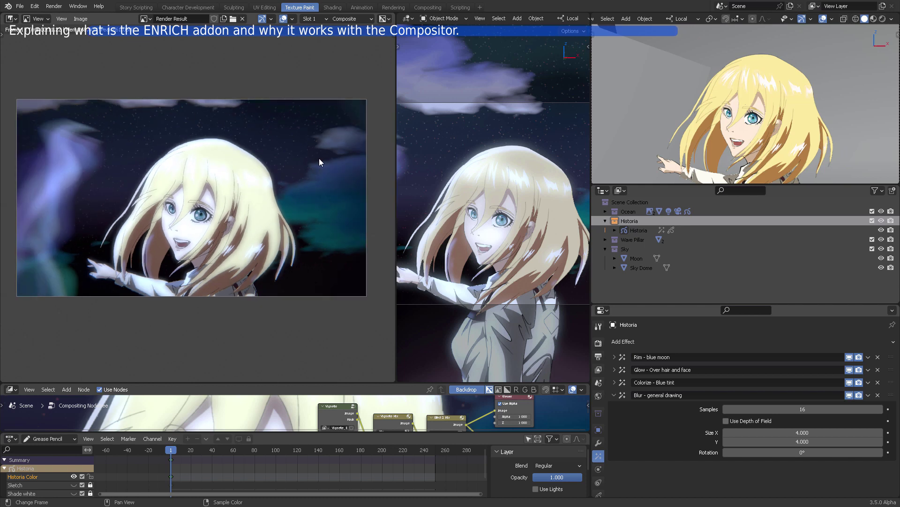
Toggle the Enrich Effect 2 and Vignette effects off and back on to compare the render
{"action": "key", "text": "n"}
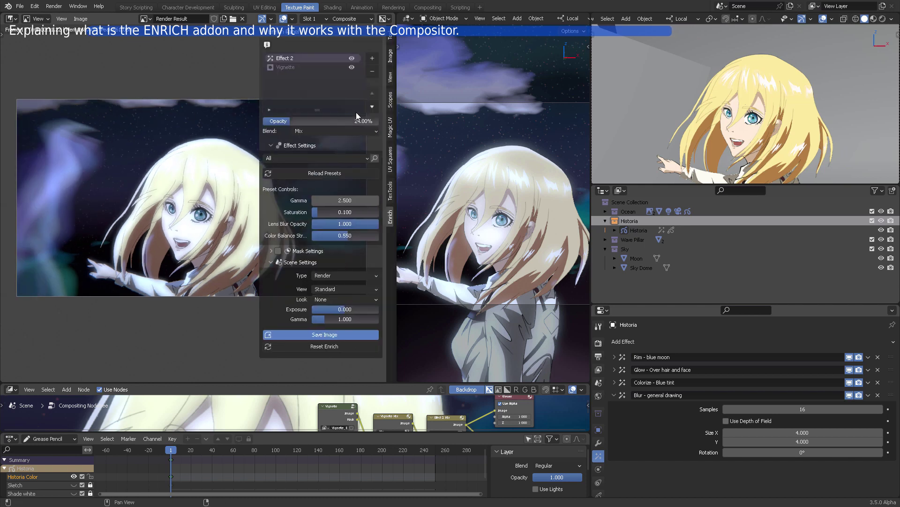
{"action": "left_click", "coordinate": [351, 59]}
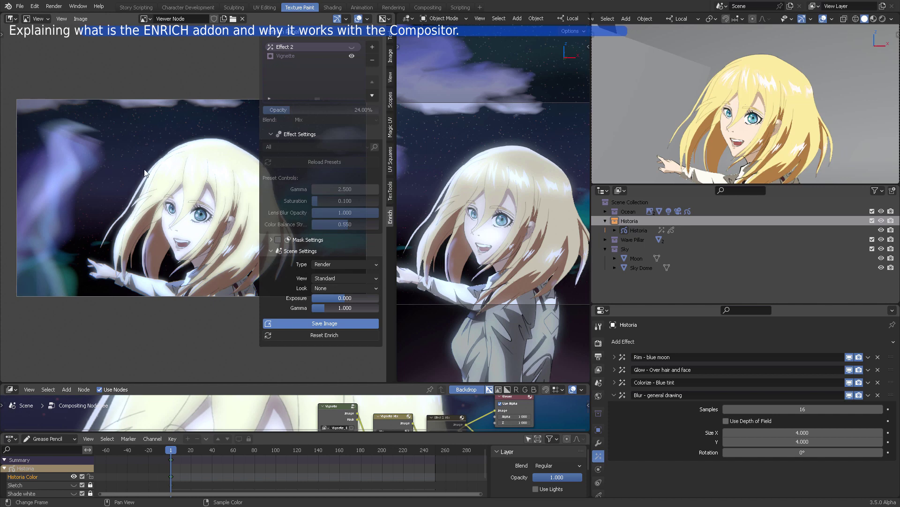
{"action": "left_click", "coordinate": [352, 56]}
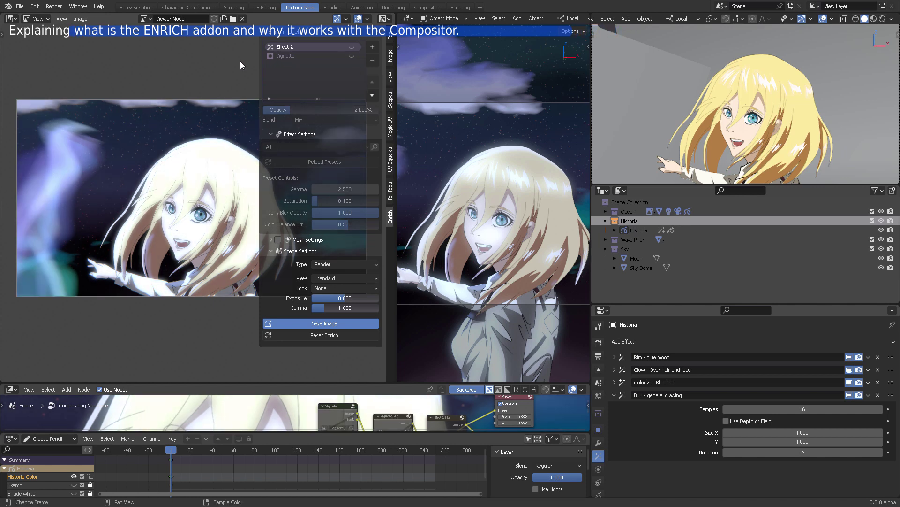
{"action": "left_click", "coordinate": [353, 54]}
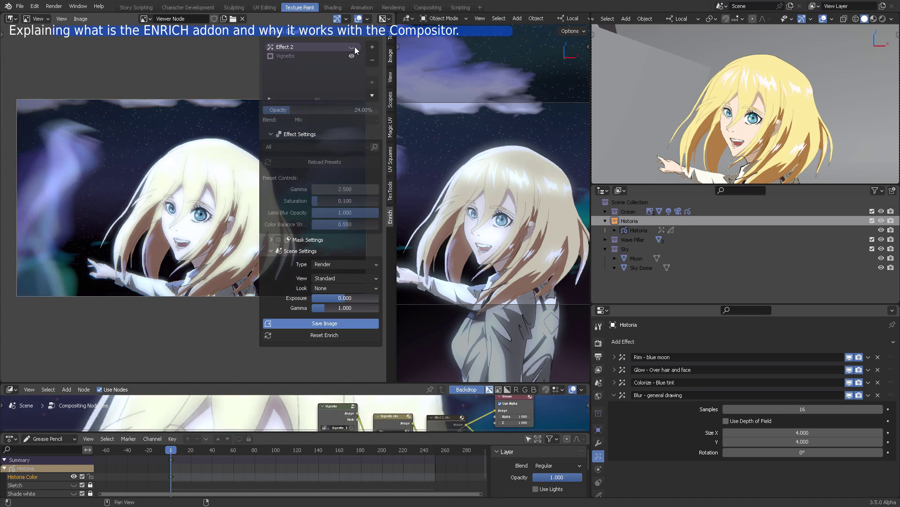
{"action": "left_click", "coordinate": [352, 47]}
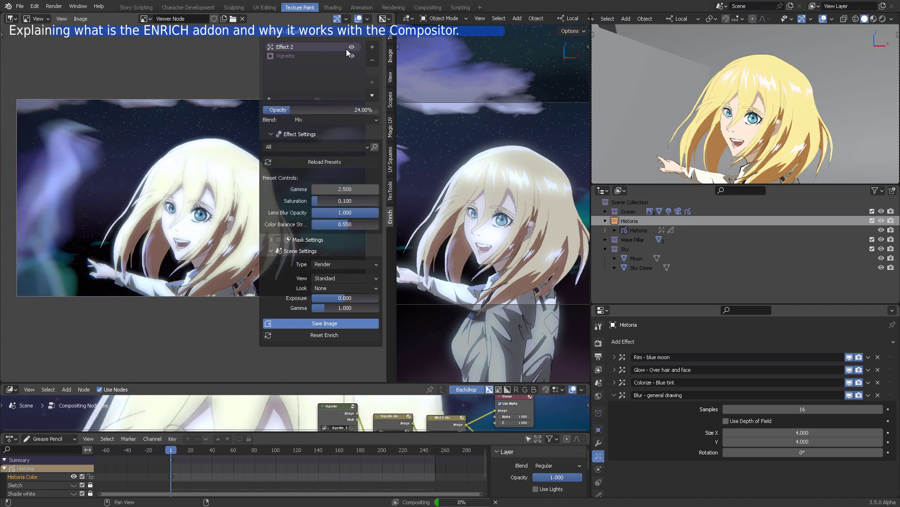
Delete the Vignette and Effect 2 Enrich effects, leaving the Filmy preset, and close the sidebar
{"action": "left_click", "coordinate": [286, 56]}
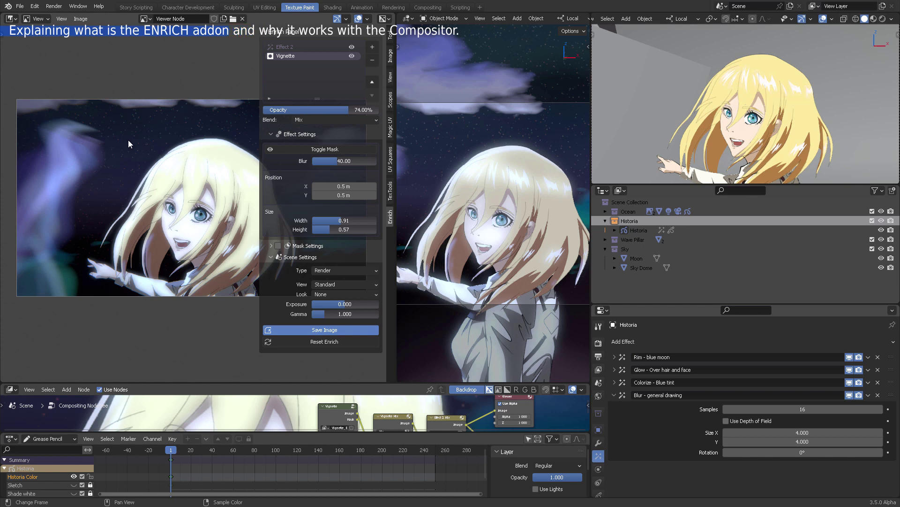
{"action": "left_click", "coordinate": [373, 63]}
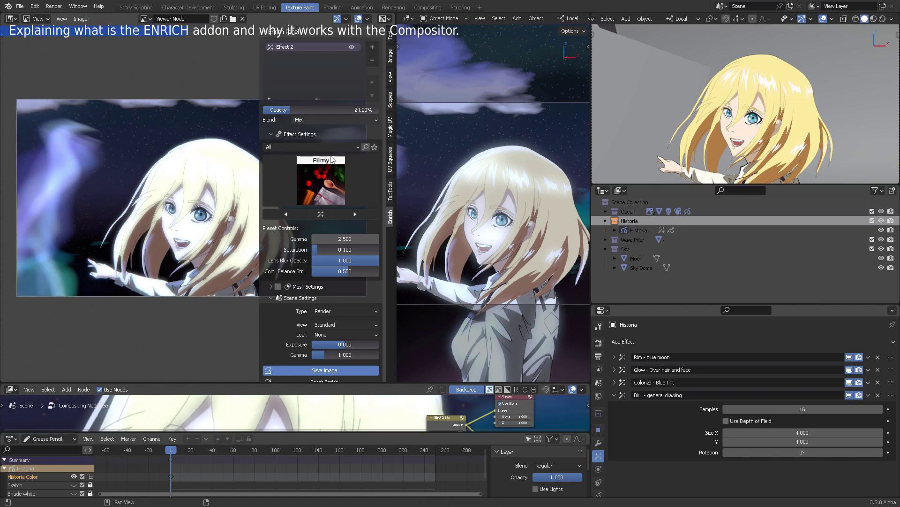
{"action": "left_click", "coordinate": [326, 183]}
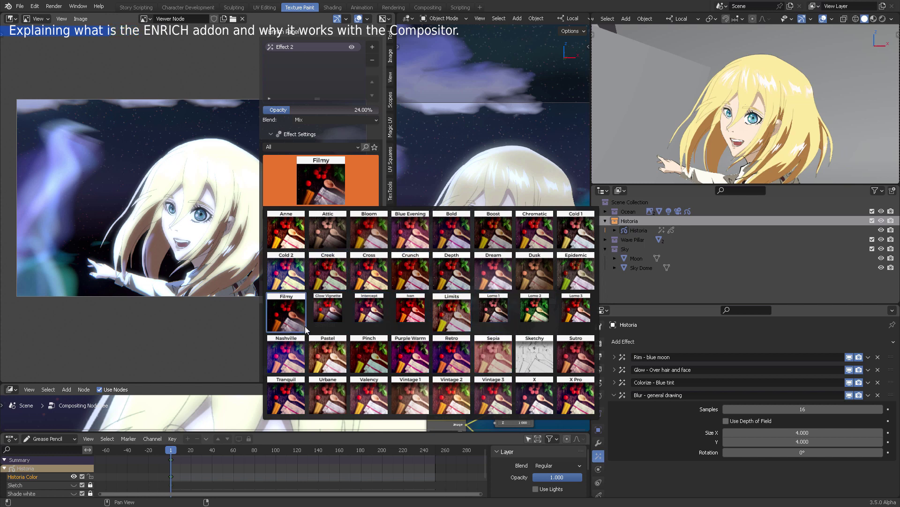
{"action": "left_click", "coordinate": [338, 162]}
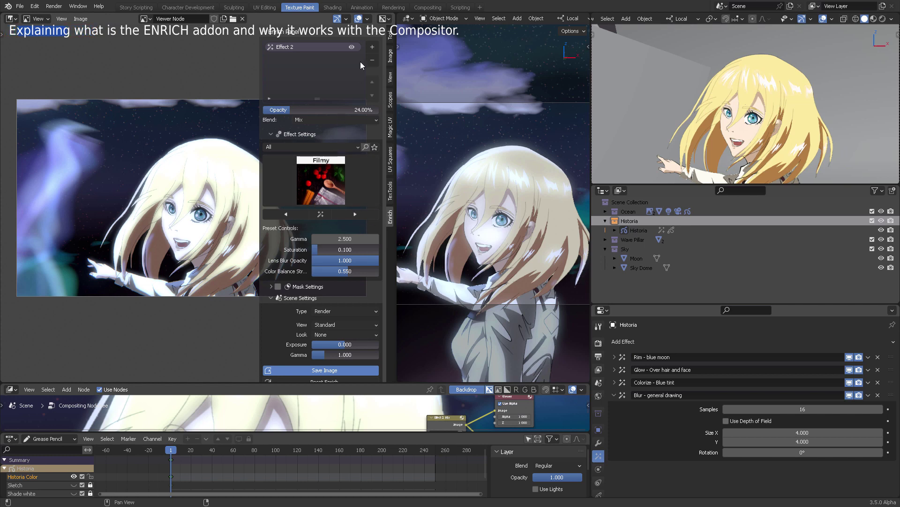
{"action": "left_click", "coordinate": [373, 60]}
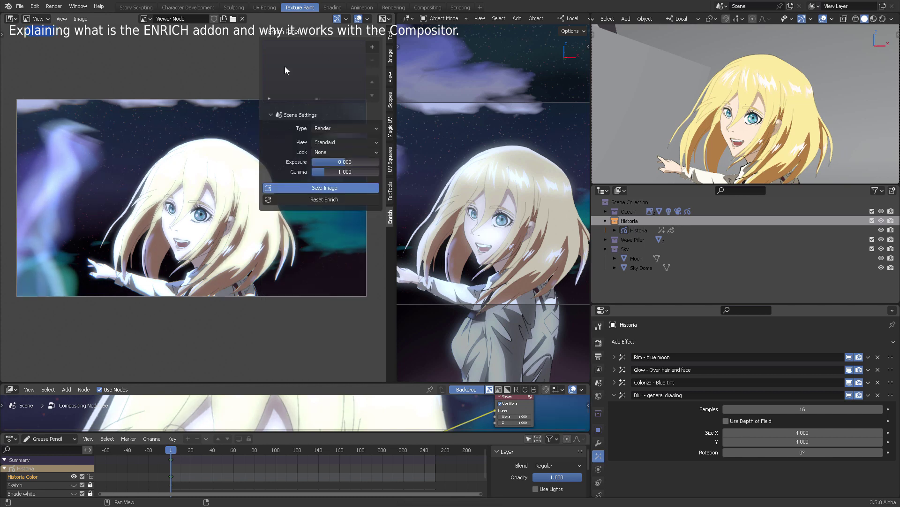
{"action": "key", "text": "n"}
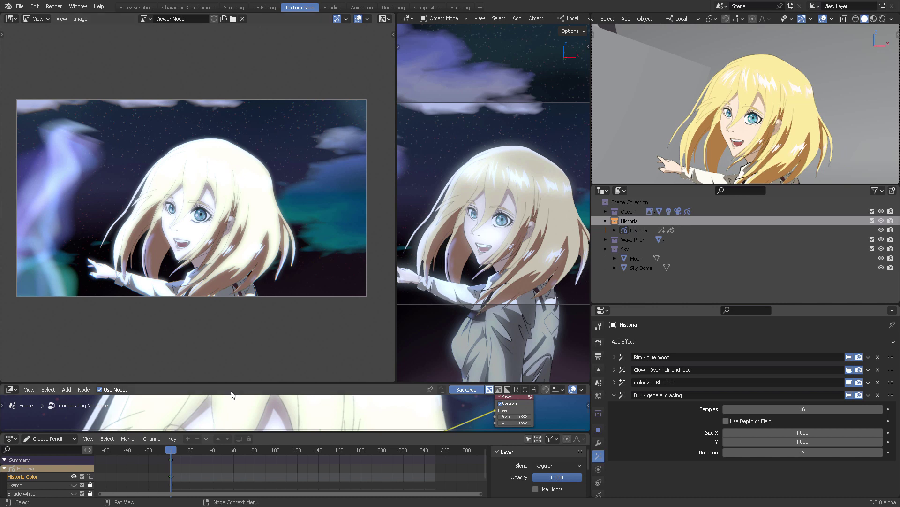
Enlarge the compositor area, hide the backdrop, and delete the Lens Distortion node
{"action": "left_click_drag", "start_coordinate": [210, 385], "coordinate": [232, 266]}
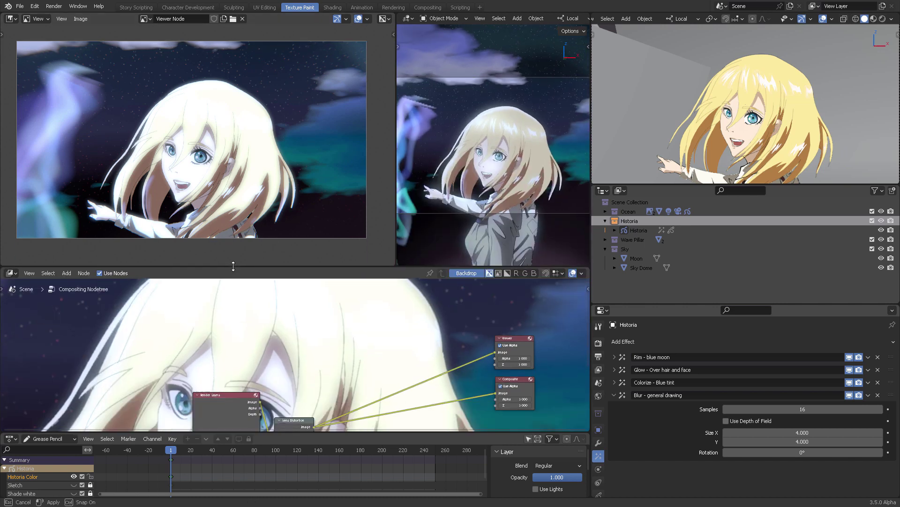
{"action": "left_click", "coordinate": [467, 273]}
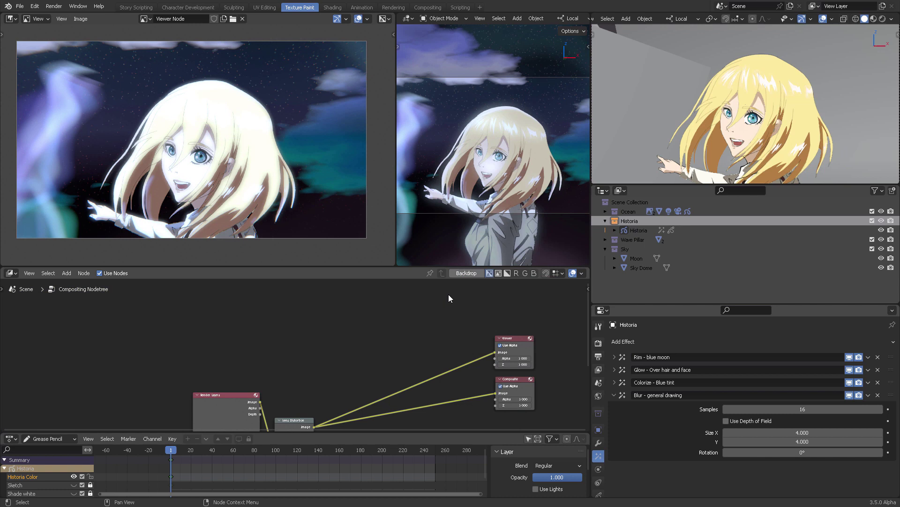
{"action": "scroll", "coordinate": [312, 364], "scroll_direction": "down", "scroll_amount": 2}
{"action": "middle_click_drag", "start_coordinate": [312, 364], "coordinate": [283, 296]}
{"action": "scroll", "coordinate": [291, 358], "scroll_direction": "up", "scroll_amount": 4}
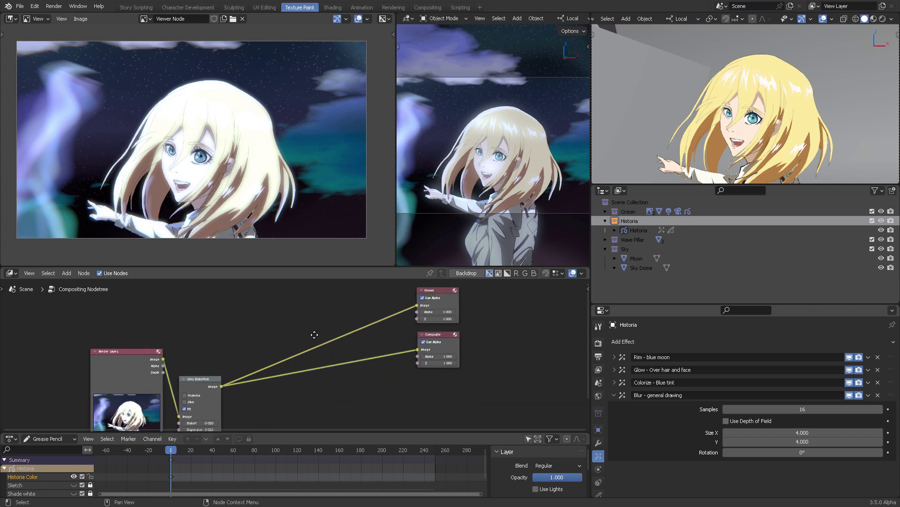
{"action": "scroll", "coordinate": [321, 331], "scroll_direction": "up", "scroll_amount": 1}
{"action": "key", "text": "g"}
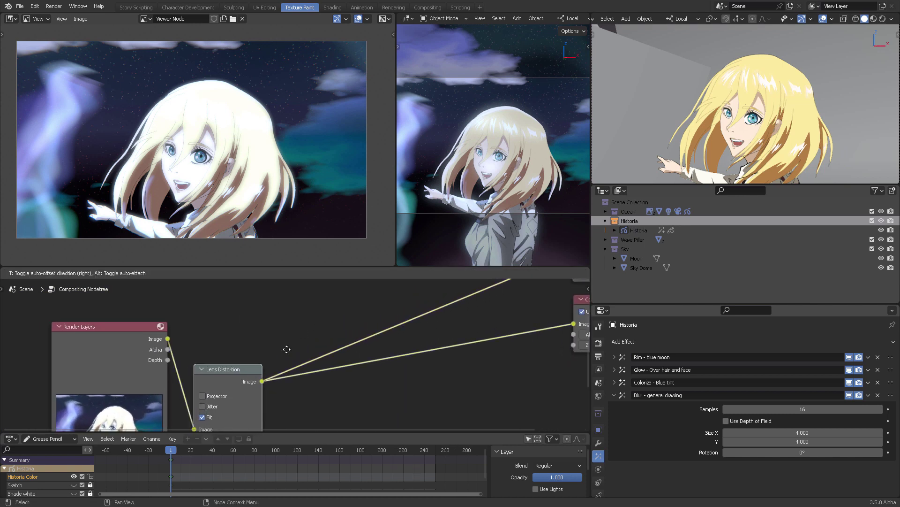
{"action": "left_click", "coordinate": [338, 322]}
{"action": "key", "text": "x"}
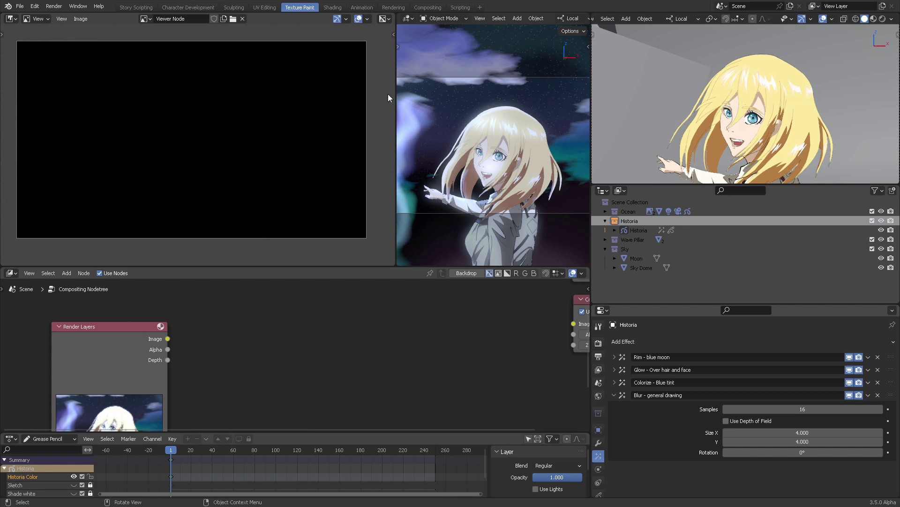
Join the image preview area into the 3D view
{"action": "right_click", "coordinate": [395, 59]}
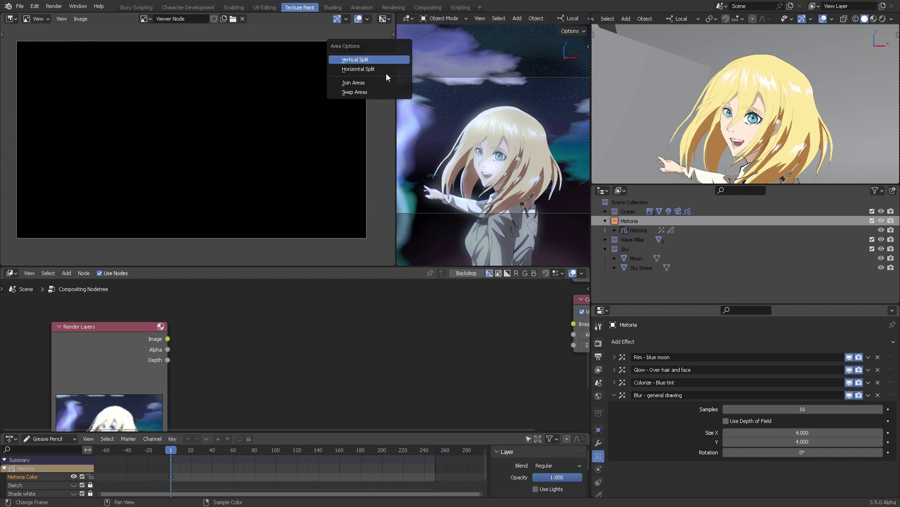
{"action": "left_click", "coordinate": [382, 83]}
{"action": "left_click", "coordinate": [204, 83]}
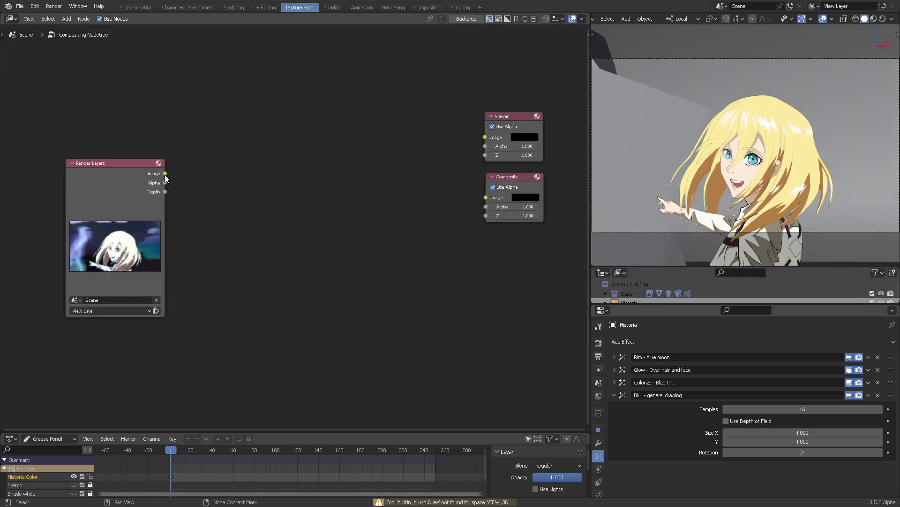
Link Render Layers Image to Composite, use Rendered shading with Compositor set to Camera, and widen the viewport
{"action": "left_click_drag", "start_coordinate": [165, 173], "coordinate": [489, 198]}
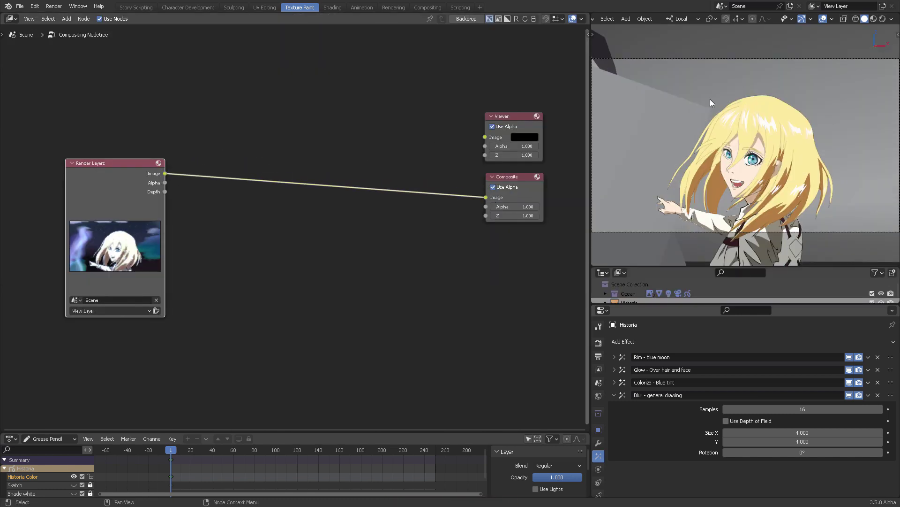
{"action": "left_click", "coordinate": [883, 19]}
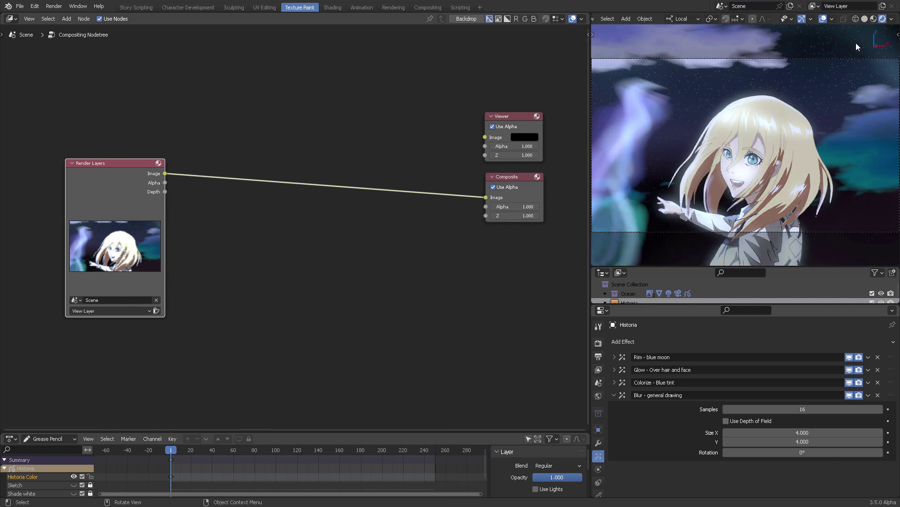
{"action": "left_click", "coordinate": [891, 19]}
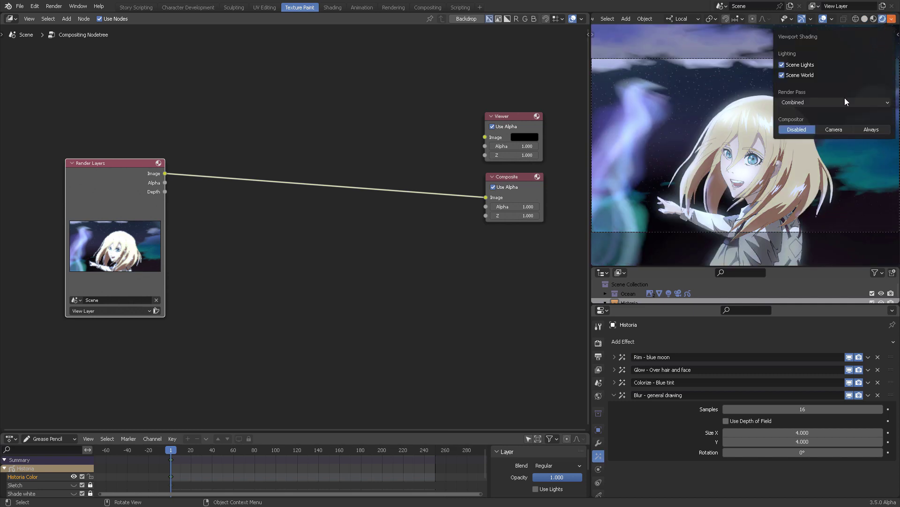
{"action": "left_click", "coordinate": [833, 129]}
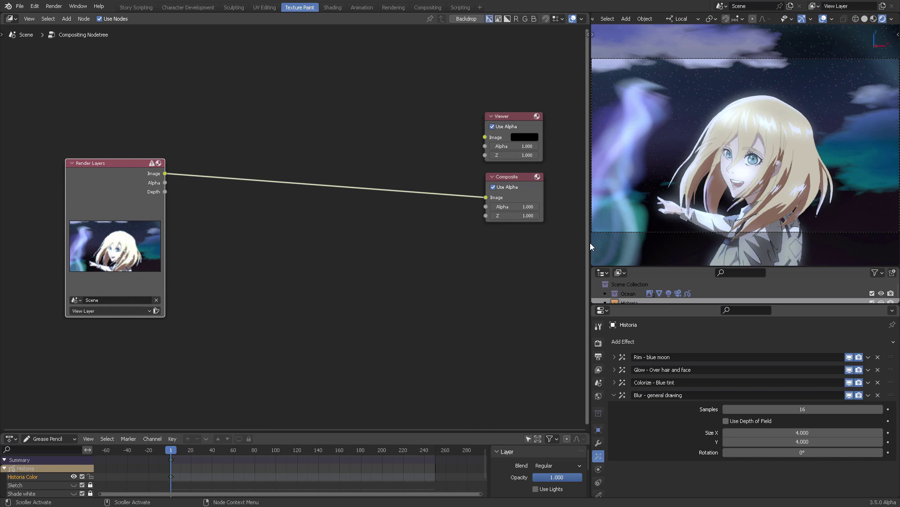
{"action": "left_click_drag", "start_coordinate": [591, 243], "coordinate": [359, 239]}
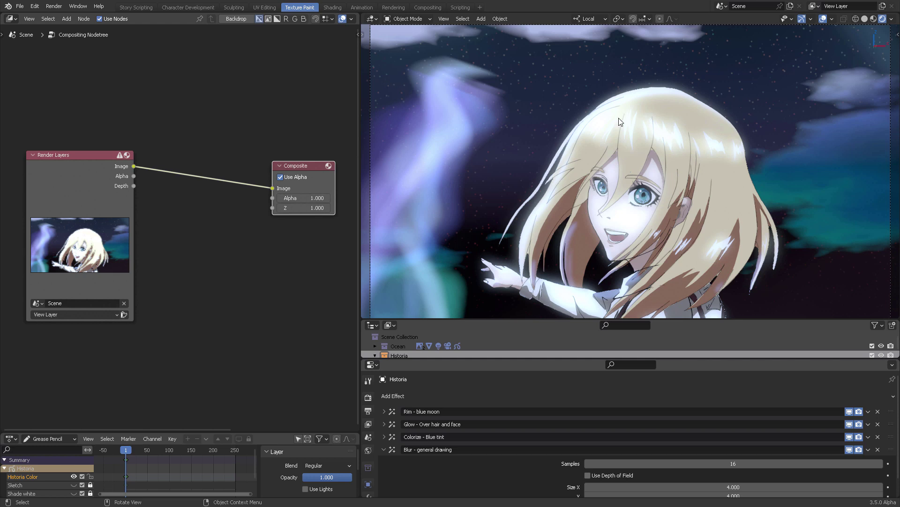
Add an ANIME CELL SHADING group node between Render Layers and Composite
{"action": "left_click", "coordinate": [177, 175]}
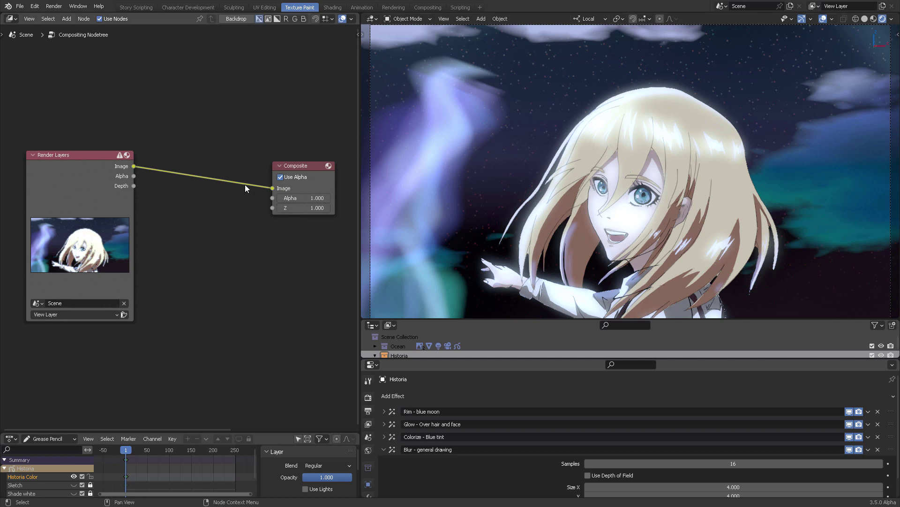
{"action": "left_click_drag", "start_coordinate": [77, 175], "coordinate": [72, 176]}
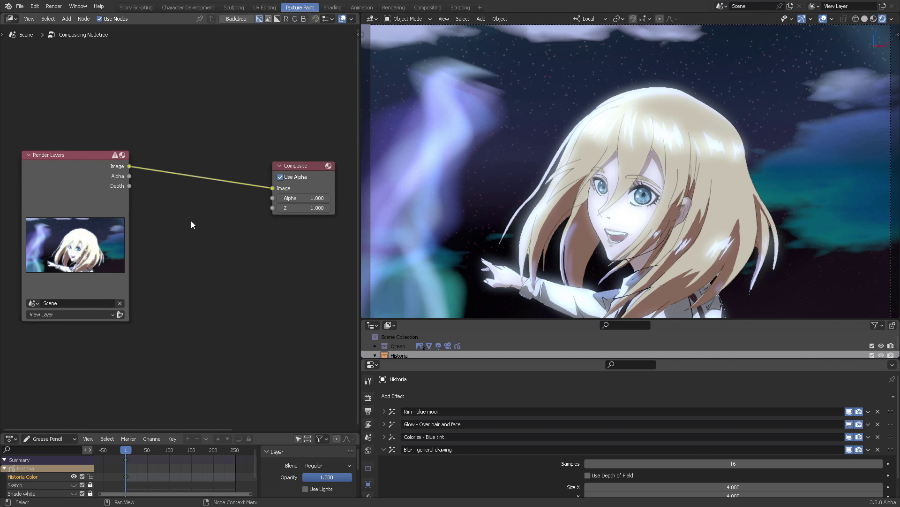
{"action": "key", "text": "shift+a"}
{"action": "mouse_move", "coordinate": [164, 309]}
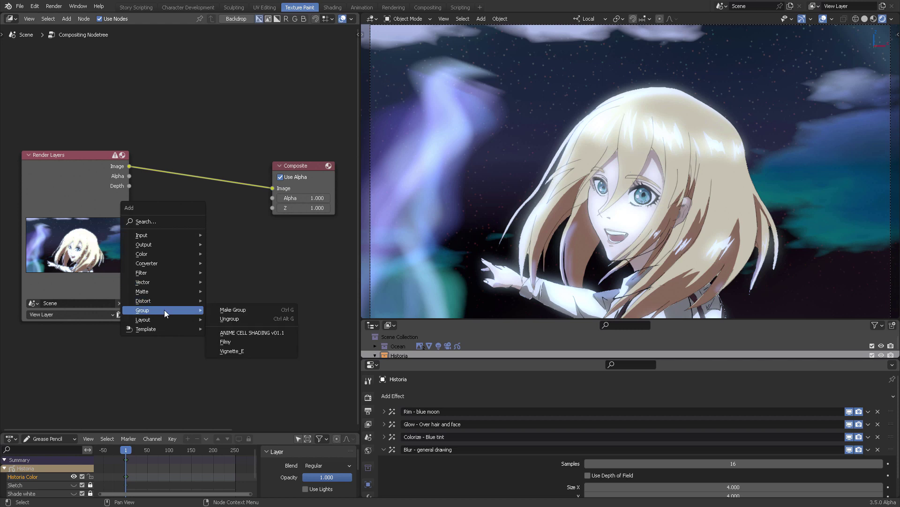
{"action": "left_click", "coordinate": [250, 336]}
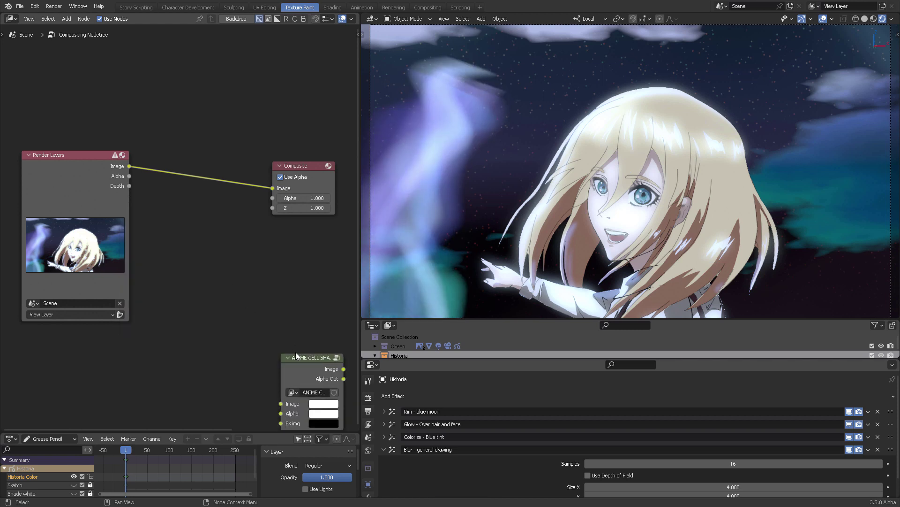
{"action": "left_click_drag", "start_coordinate": [297, 379], "coordinate": [202, 247]}
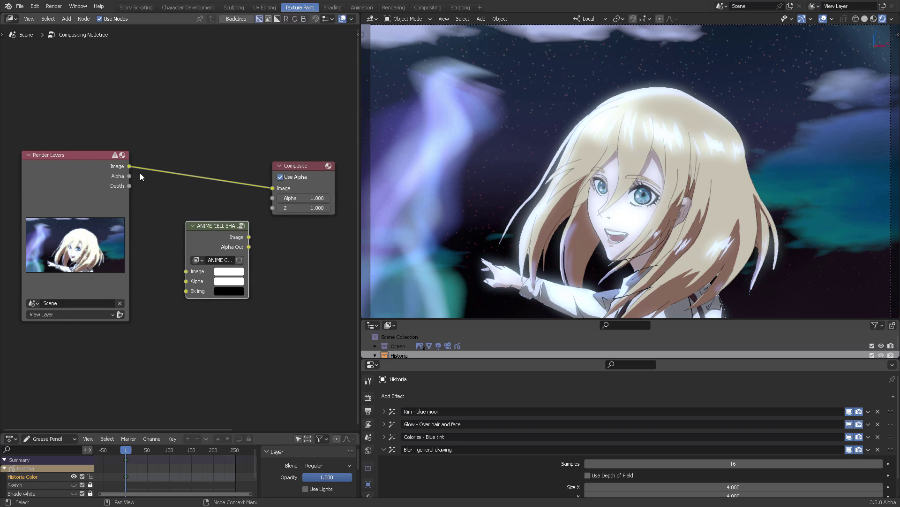
Connect the Render Layers Image and Alpha outputs to the cell shading node's inputs
{"action": "left_click_drag", "start_coordinate": [130, 166], "coordinate": [186, 271]}
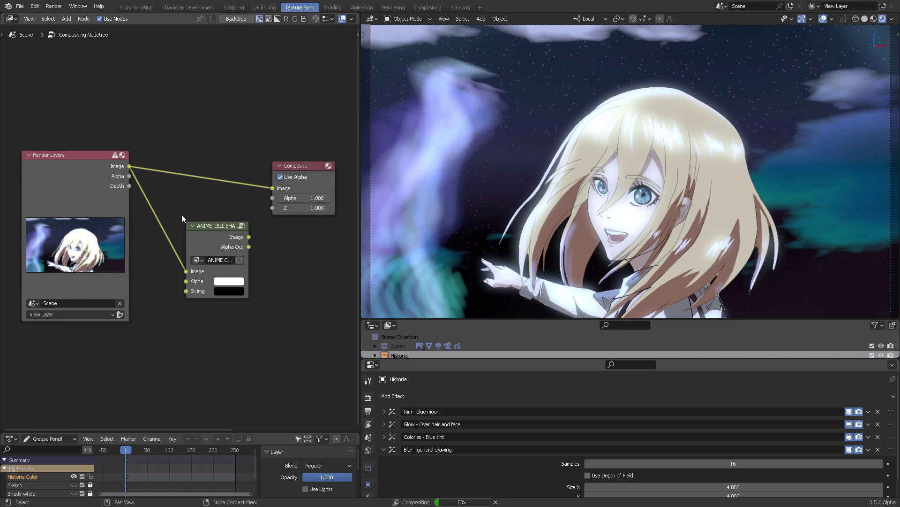
{"action": "mouse_move", "coordinate": [129, 176]}
{"action": "left_mouse_down"}
{"action": "mouse_move", "coordinate": [187, 282]}
{"action": "mouse_move", "coordinate": [189, 266]}
{"action": "left_mouse_up"}
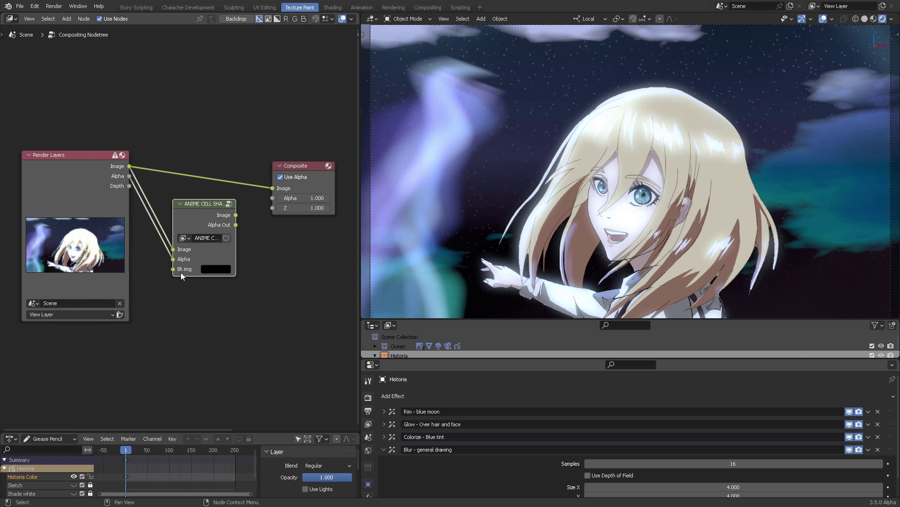
{"action": "mouse_move", "coordinate": [190, 299]}
{"action": "middle_mouse_down"}
{"action": "mouse_move", "coordinate": [230, 305]}
{"action": "mouse_move", "coordinate": [201, 304]}
{"action": "middle_mouse_up"}
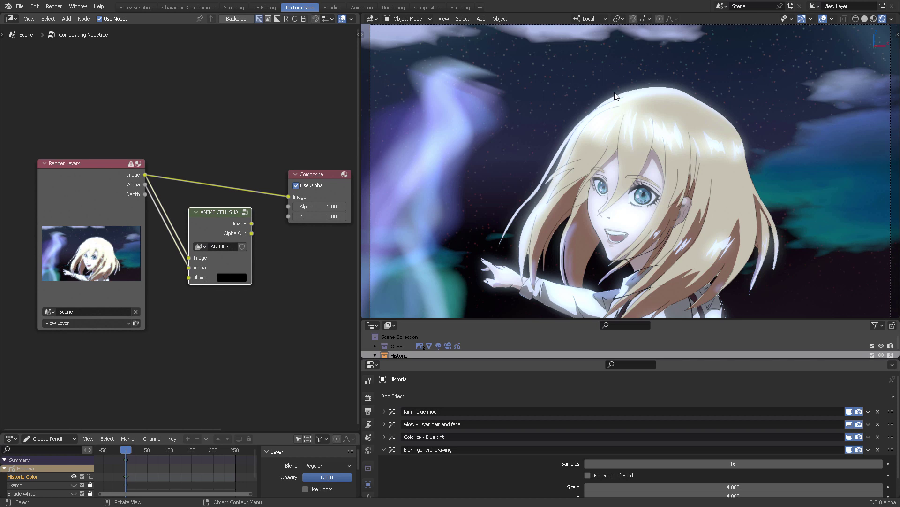
Exclude the Historia character from rendering in the enlarged Outliner and view the background-only render
{"action": "left_click", "coordinate": [815, 7]}
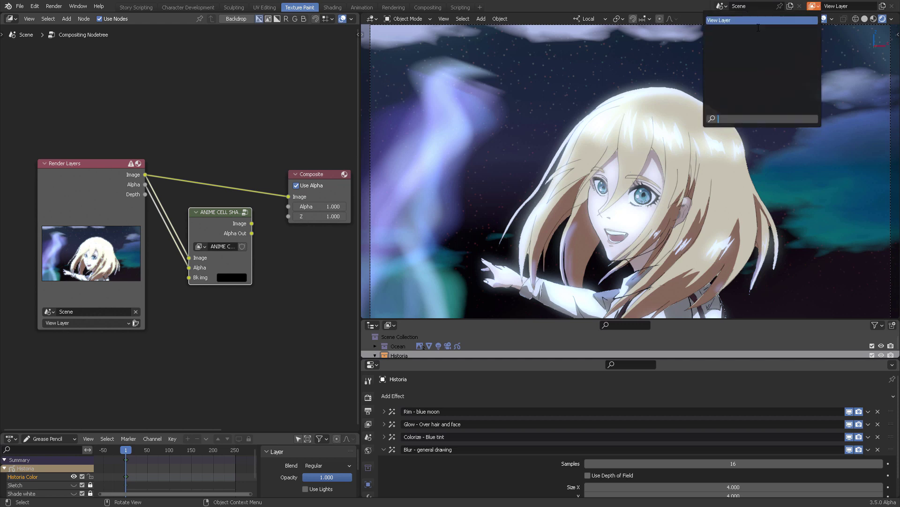
{"action": "left_click", "coordinate": [693, 7]}
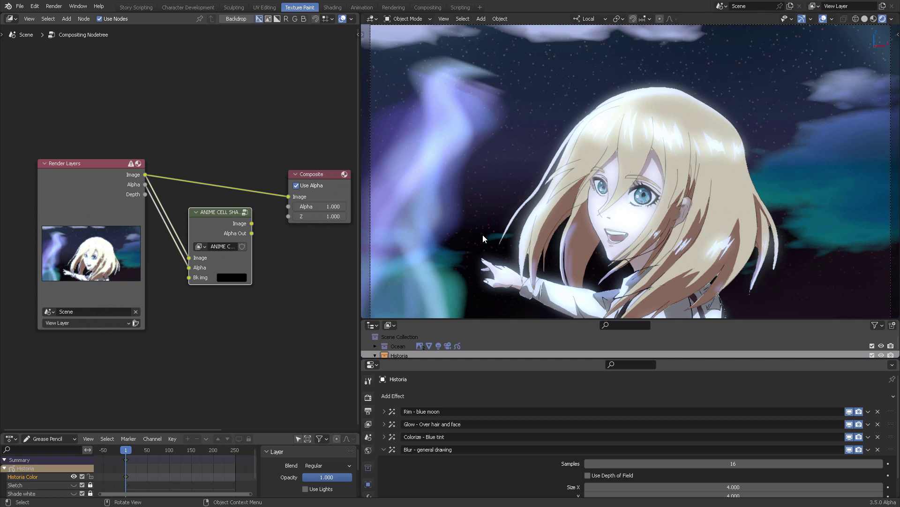
{"action": "left_click_drag", "start_coordinate": [448, 359], "coordinate": [455, 447]}
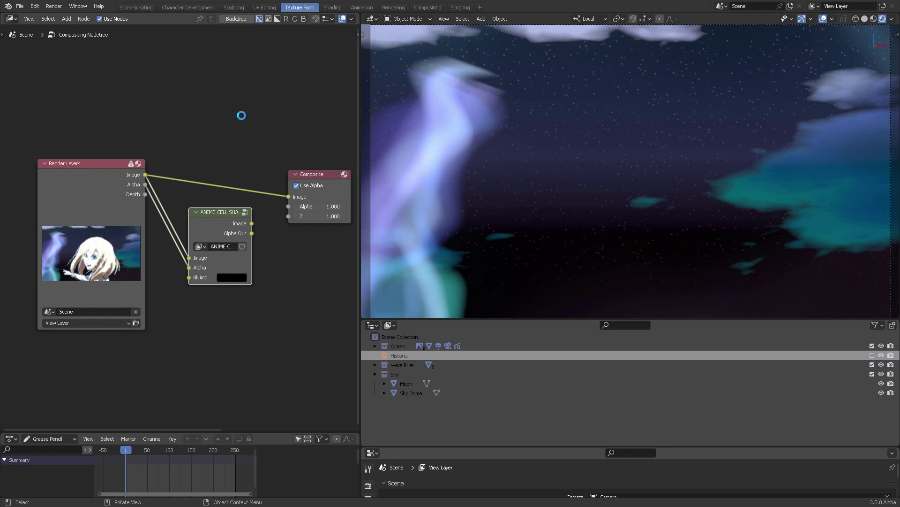
{"action": "key", "text": "Home"}
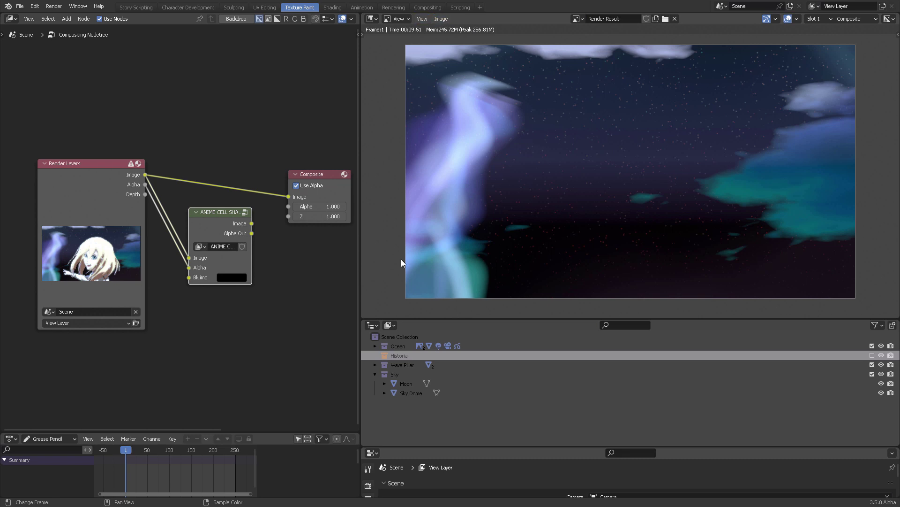
Save the render result as BK.png using Image > Save As
{"action": "left_click", "coordinate": [444, 18]}
{"action": "left_click", "coordinate": [424, 18]}
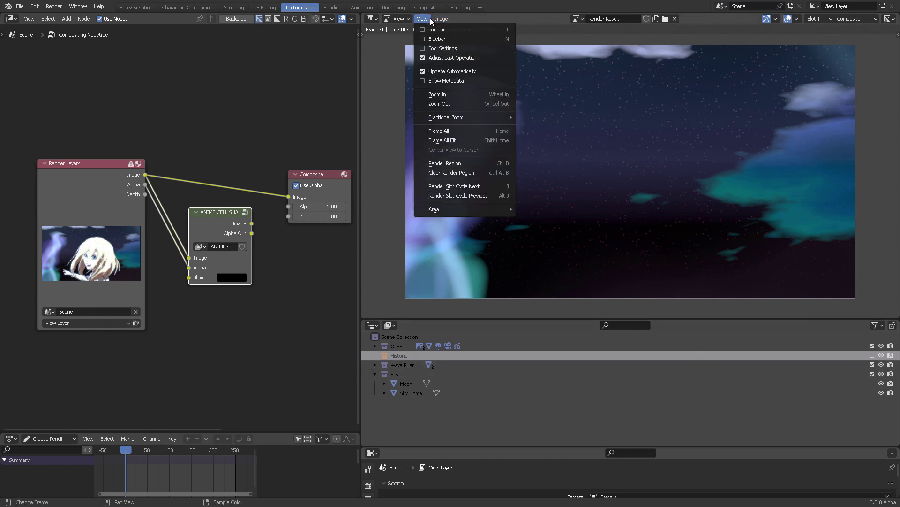
{"action": "mouse_move", "coordinate": [441, 19]}
{"action": "left_click", "coordinate": [457, 86]}
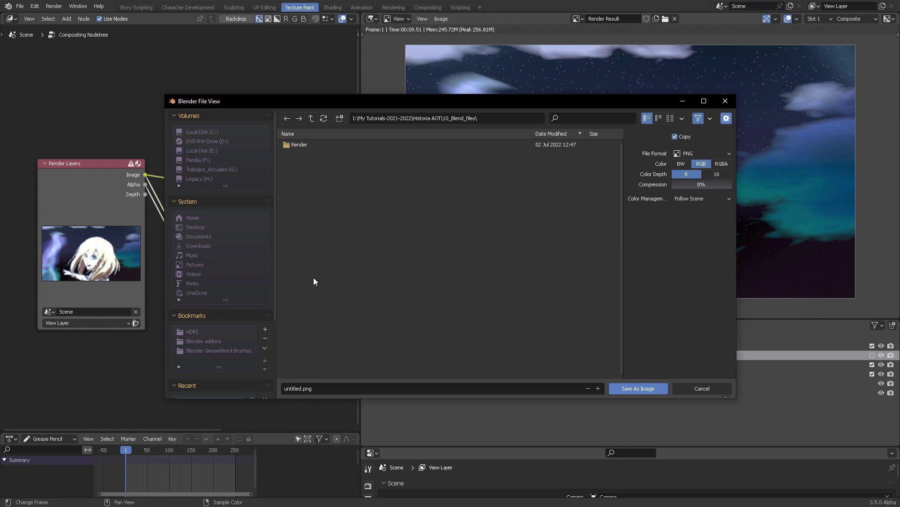
{"action": "left_click", "coordinate": [299, 389]}
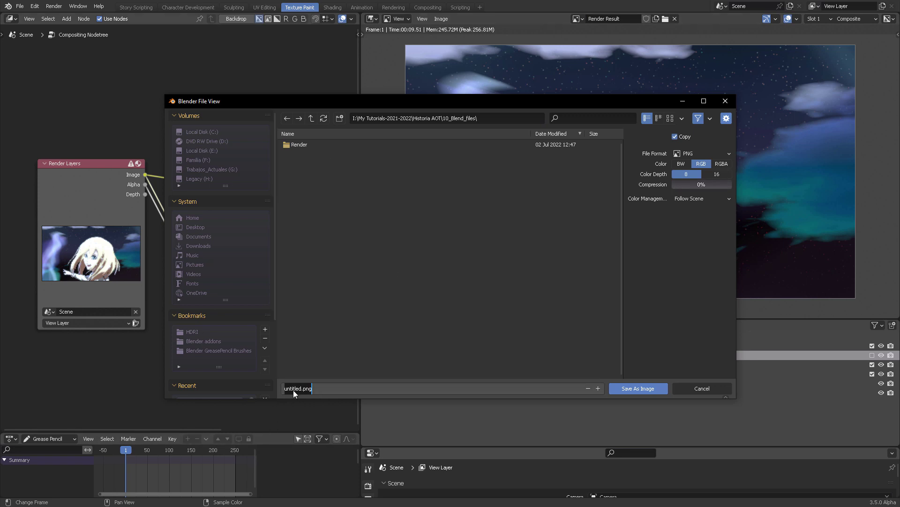
{"action": "type", "text": "d"}
{"action": "type", "text": "BK"}
{"action": "key", "text": "Return"}
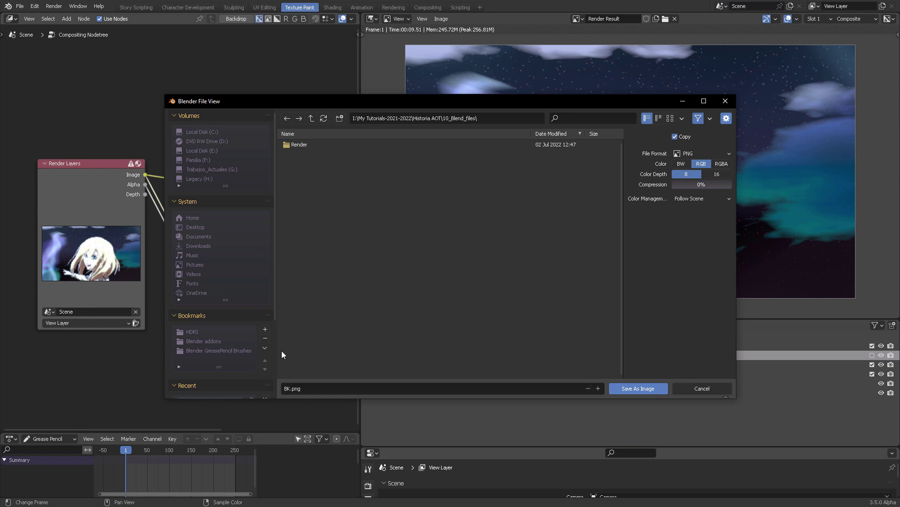
{"action": "left_click", "coordinate": [641, 388]}
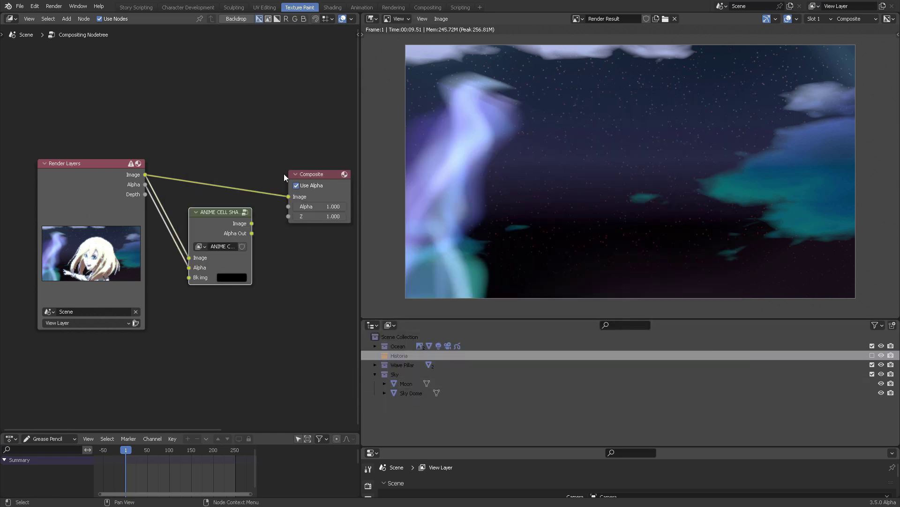
Add an Image input node to the compositor and load BK.png into it
{"action": "left_click", "coordinate": [192, 111]}
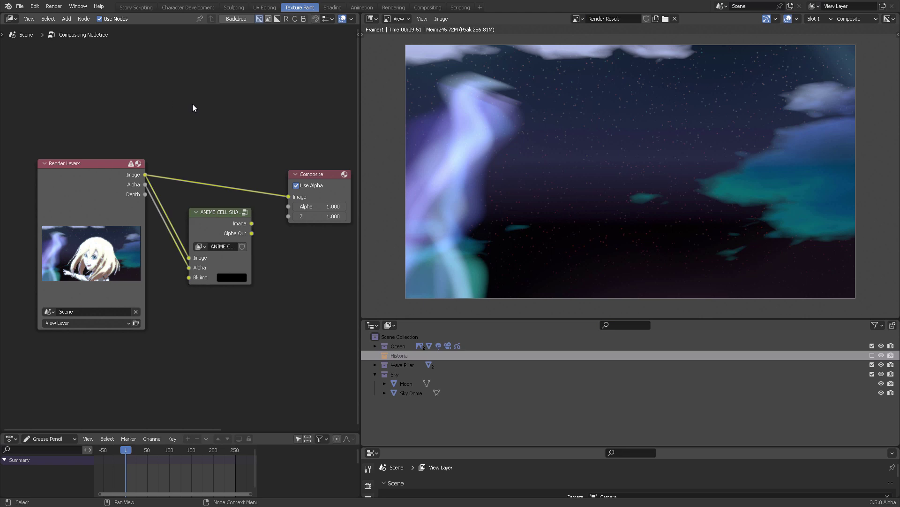
{"action": "key", "text": "shift+a"}
{"action": "left_click", "coordinate": [178, 27]}
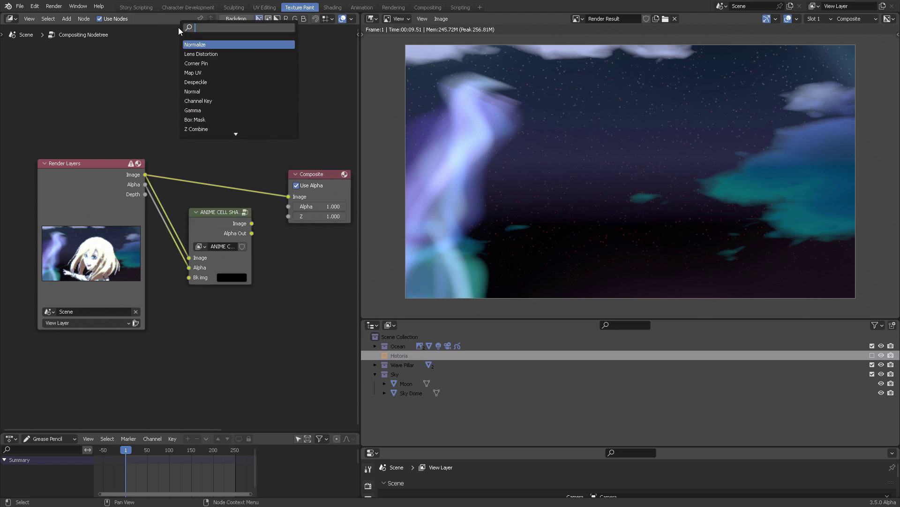
{"action": "type", "text": "im"}
{"action": "key", "text": "Return"}
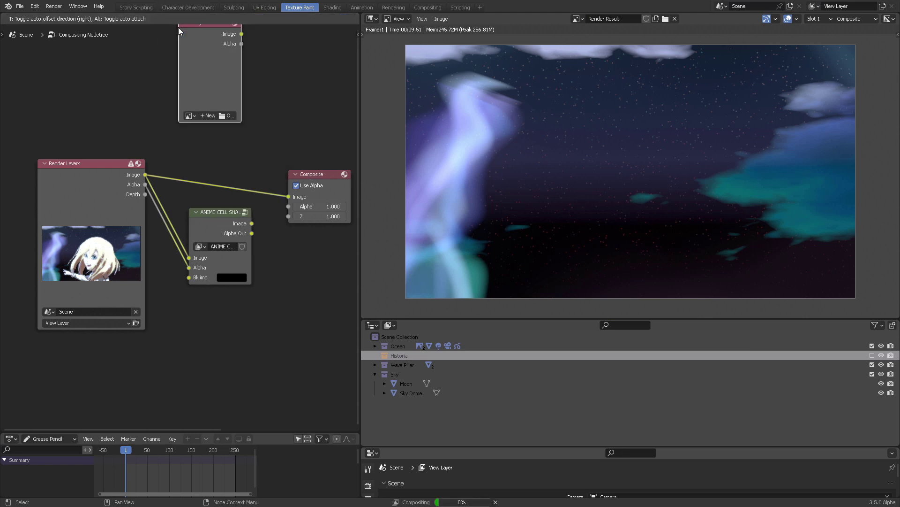
{"action": "left_click", "coordinate": [221, 120]}
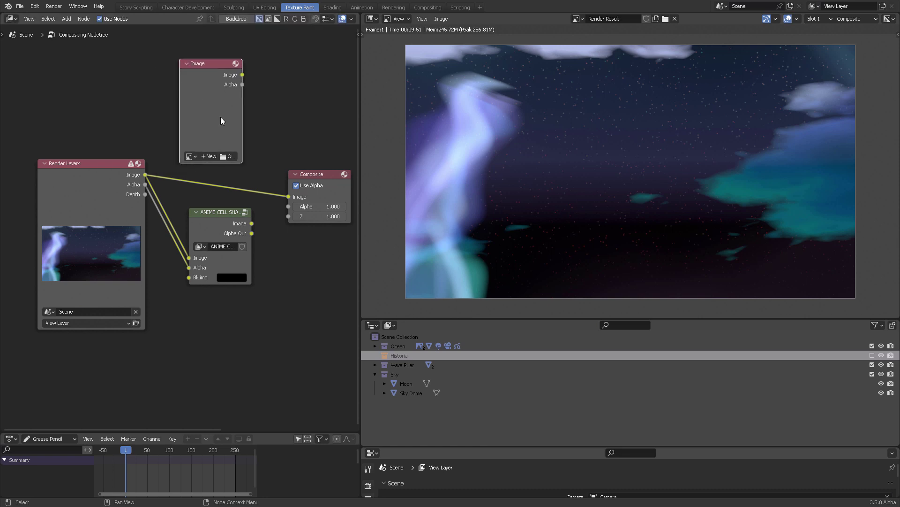
{"action": "left_click", "coordinate": [233, 156]}
{"action": "left_click", "coordinate": [347, 155]}
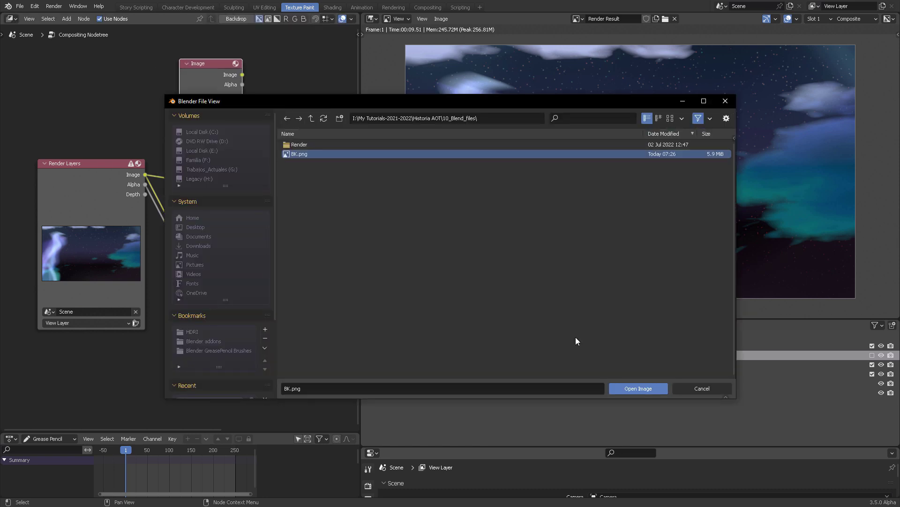
{"action": "left_click", "coordinate": [634, 387]}
Rearrange the BK.png and Render Layers nodes, leaving the view layer choice unchanged
{"action": "left_click_drag", "start_coordinate": [228, 80], "coordinate": [214, 49]}
{"action": "middle_click_drag", "start_coordinate": [318, 162], "coordinate": [319, 190]}
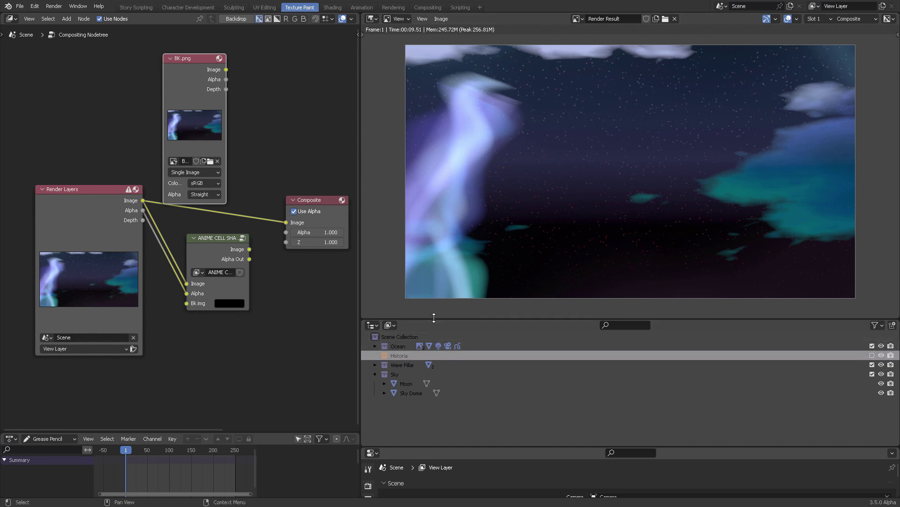
{"action": "left_click", "coordinate": [814, 6]}
{"action": "middle_click_drag", "start_coordinate": [83, 167], "coordinate": [95, 152]}
{"action": "left_click_drag", "start_coordinate": [99, 170], "coordinate": [100, 177]}
{"action": "left_click", "coordinate": [123, 340]}
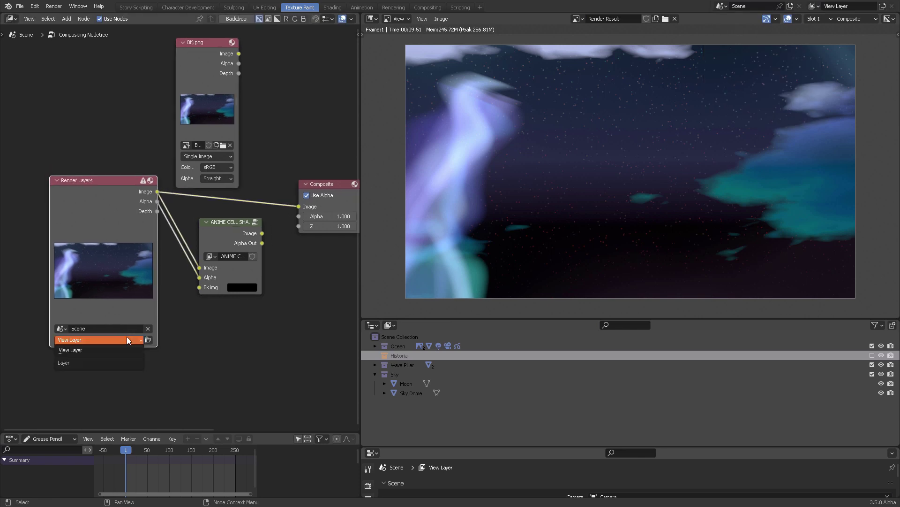
{"action": "left_click", "coordinate": [172, 337]}
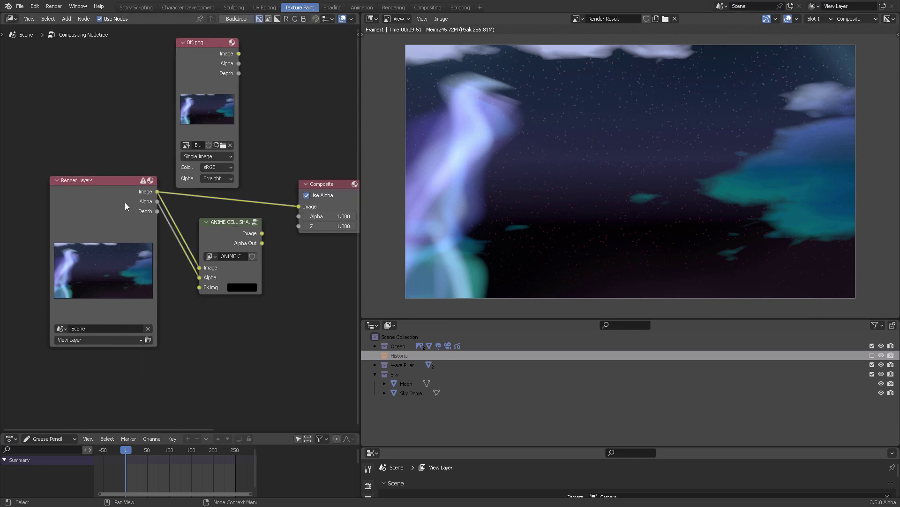
{"action": "left_click_drag", "start_coordinate": [124, 205], "coordinate": [107, 223]}
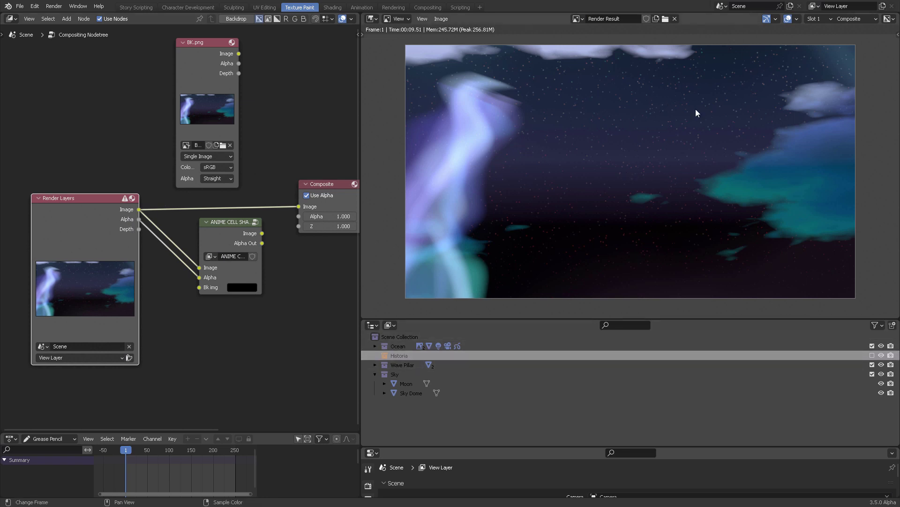
Show the camera view with Historia included and Ocean, Wave Pillar and Sky excluded
{"action": "key", "text": "Escape"}
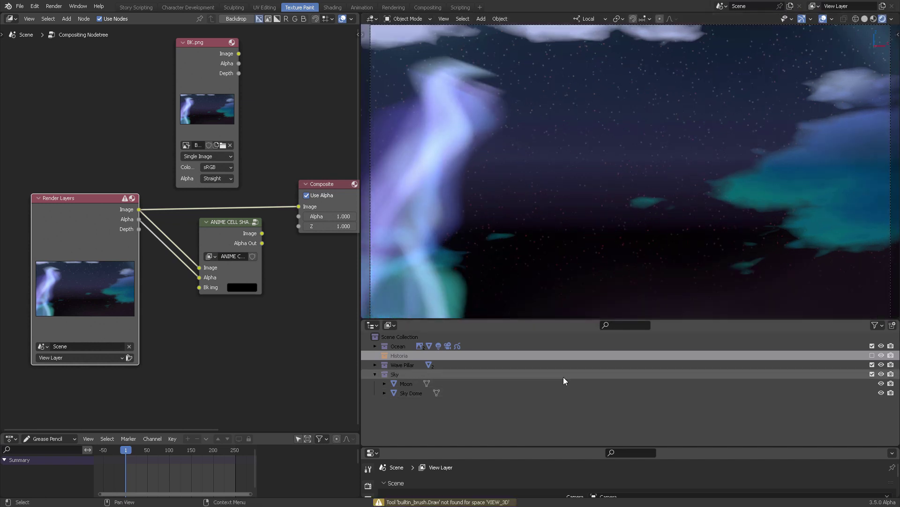
{"action": "left_click", "coordinate": [873, 355]}
{"action": "left_click", "coordinate": [873, 345]}
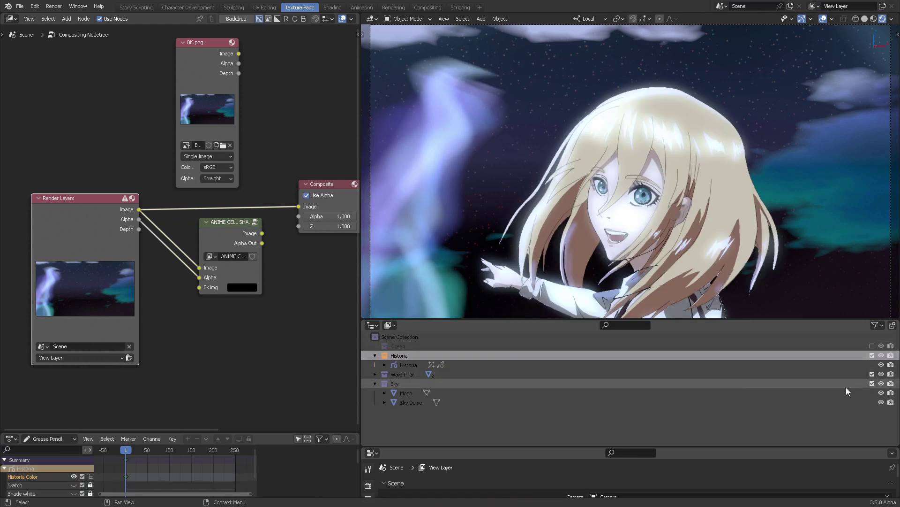
{"action": "left_click", "coordinate": [872, 374]}
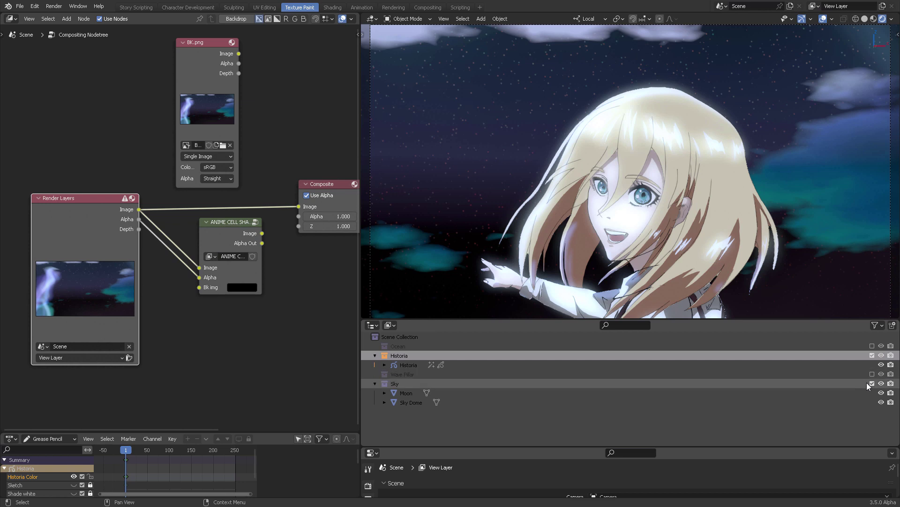
{"action": "left_click", "coordinate": [871, 383]}
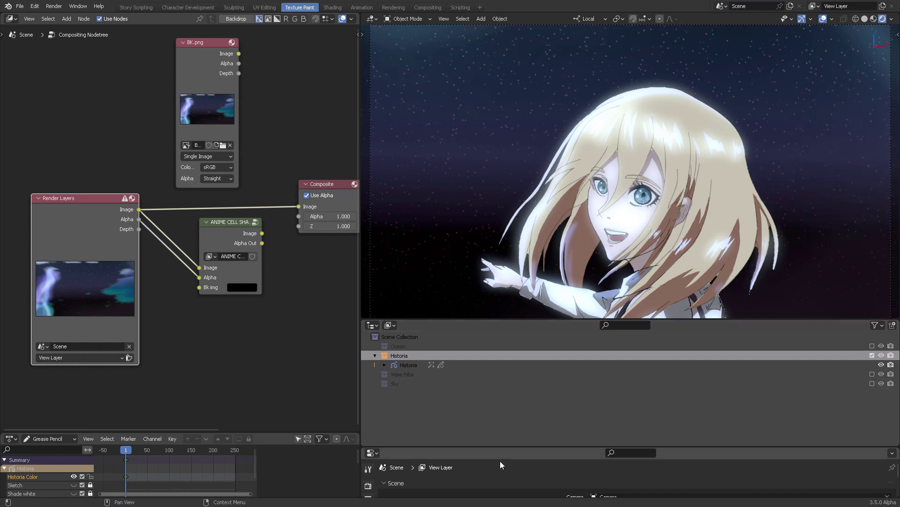
Turn on Transparent in Render Properties > Film so the night sky disappears
{"action": "left_click_drag", "start_coordinate": [507, 446], "coordinate": [469, 353]}
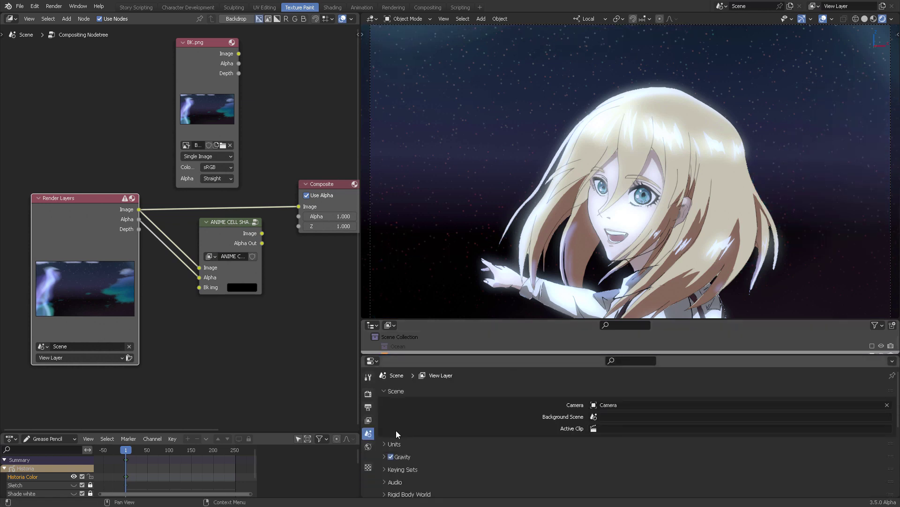
{"action": "left_click", "coordinate": [368, 394]}
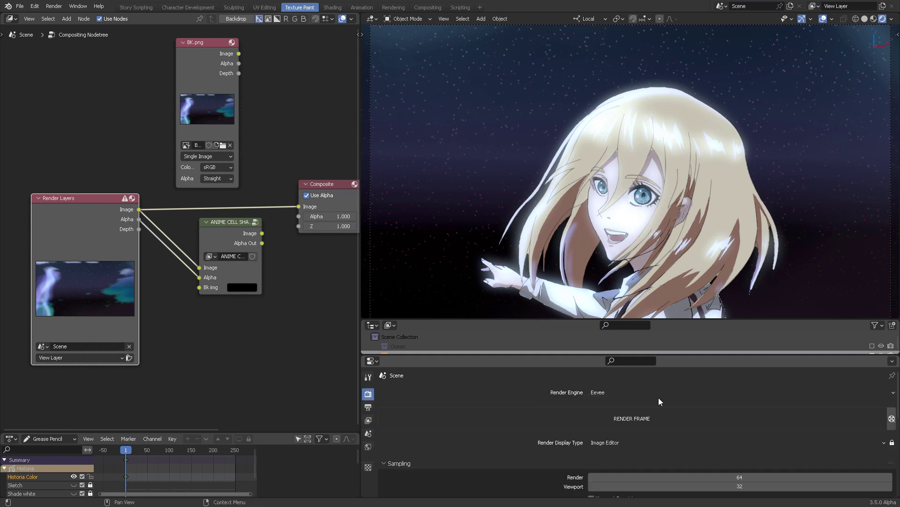
{"action": "key", "text": "ctrl+space"}
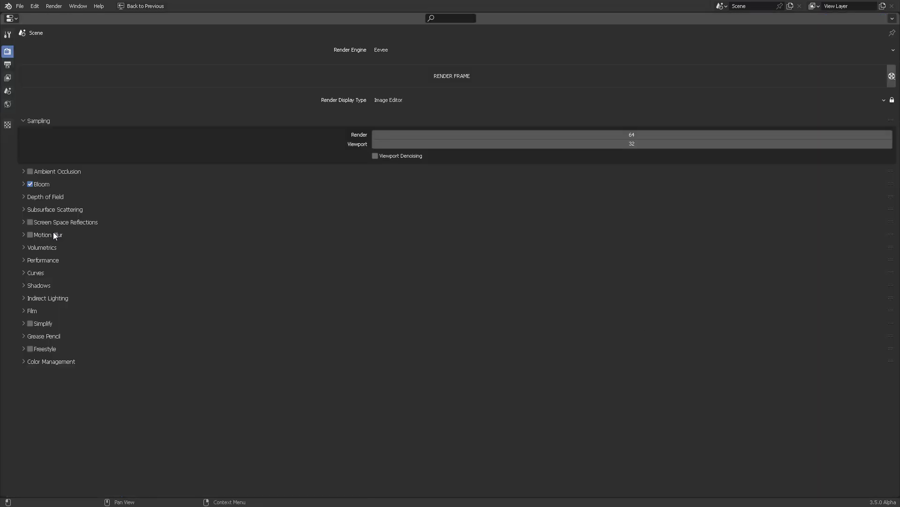
{"action": "left_click", "coordinate": [31, 310]}
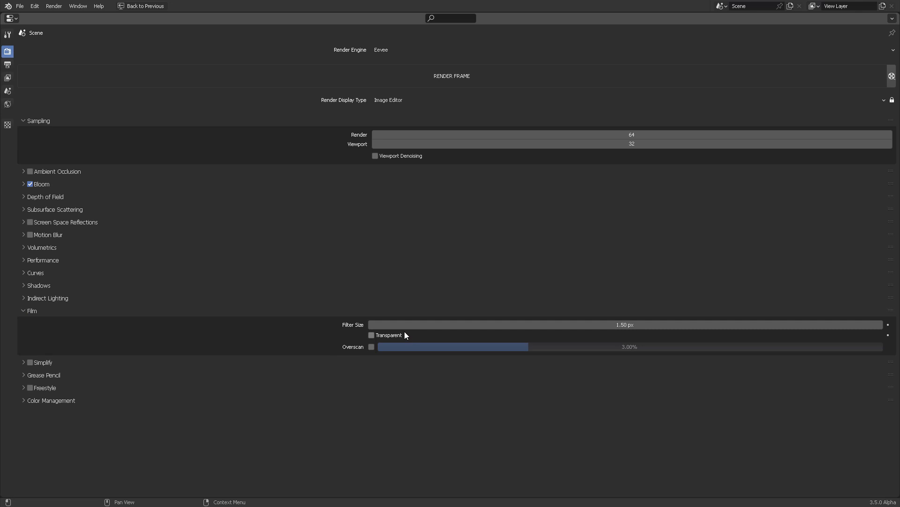
{"action": "key", "text": "ctrl+space"}
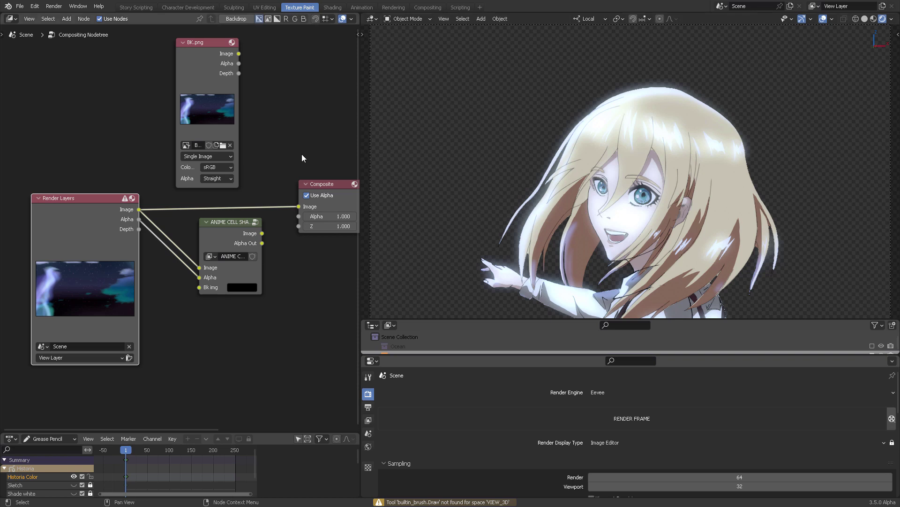
Link BK.png to the group's Bk img input and the group's Image output to Composite
{"action": "left_click_drag", "start_coordinate": [206, 56], "coordinate": [187, 59]}
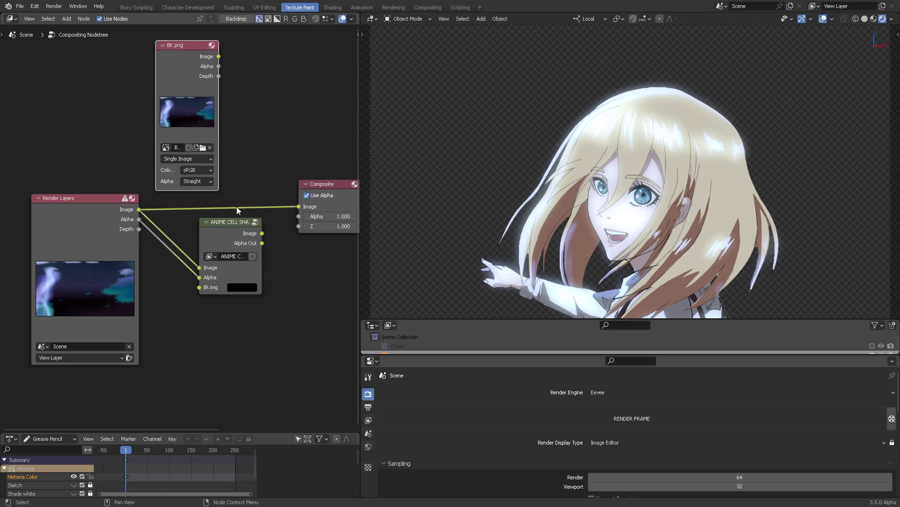
{"action": "scroll", "coordinate": [244, 108], "scroll_direction": "down", "scroll_amount": 1}
{"action": "left_click_drag", "start_coordinate": [212, 92], "coordinate": [128, 82]}
{"action": "left_click_drag", "start_coordinate": [250, 255], "coordinate": [267, 123]}
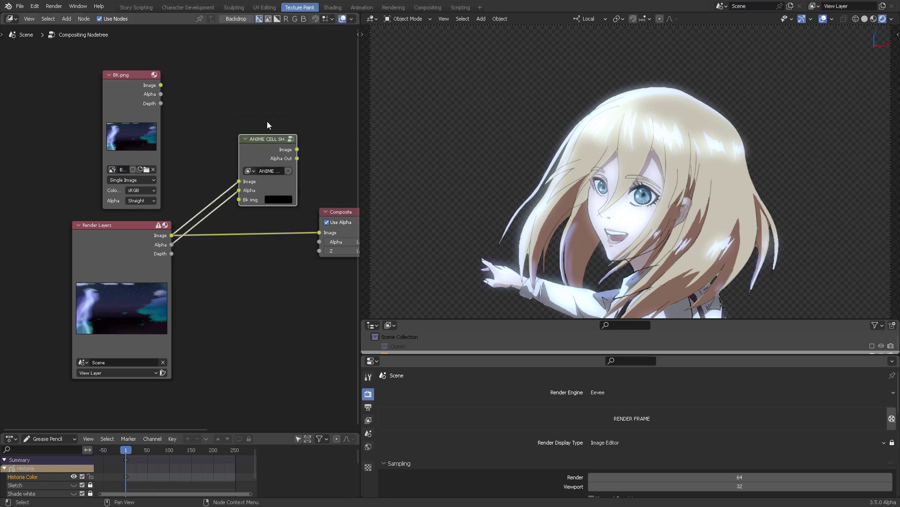
{"action": "middle_click_drag", "start_coordinate": [195, 111], "coordinate": [181, 101]}
{"action": "left_click_drag", "start_coordinate": [148, 75], "coordinate": [226, 188]}
{"action": "middle_click_drag", "start_coordinate": [311, 148], "coordinate": [246, 131]}
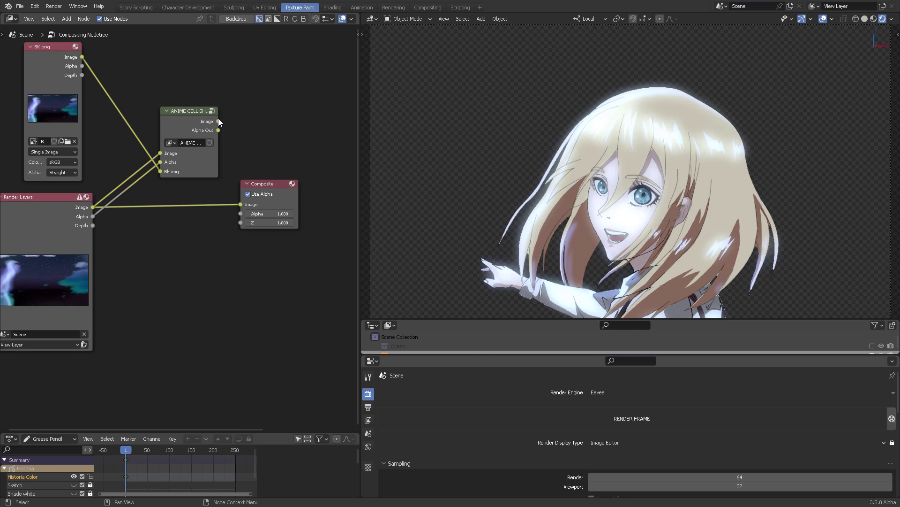
{"action": "left_click_drag", "start_coordinate": [218, 121], "coordinate": [239, 204]}
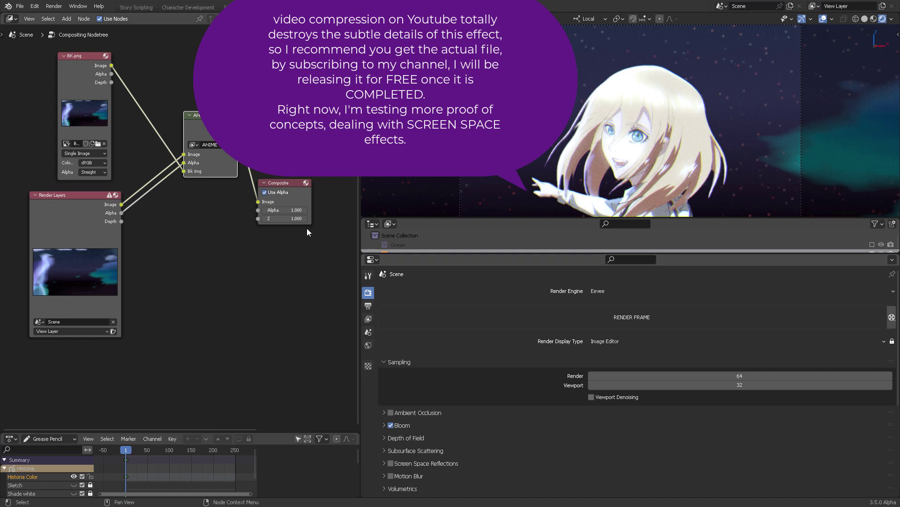
Select the Historia grease pencil object and show its layers in the Object Data tab
{"action": "left_click", "coordinate": [243, 370]}
{"action": "left_click_drag", "start_coordinate": [463, 252], "coordinate": [438, 237]}
{"action": "left_click", "coordinate": [438, 266]}
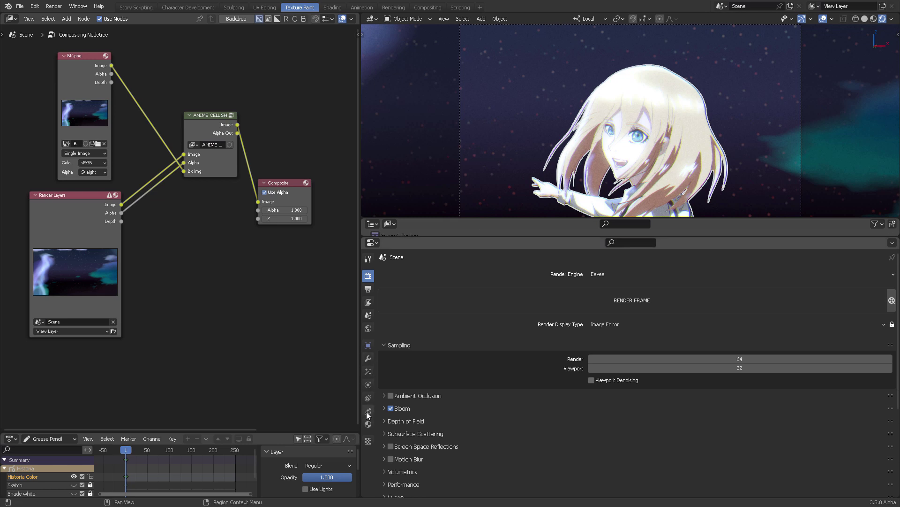
{"action": "left_click", "coordinate": [368, 411]}
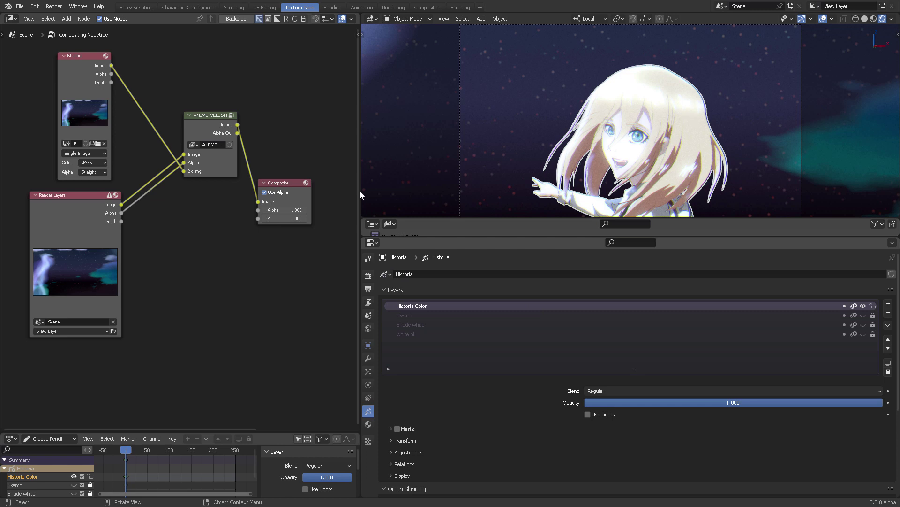
Enlarge the 3D viewport over the node editor and frame the camera view with Home
{"action": "left_click_drag", "start_coordinate": [442, 235], "coordinate": [443, 313]}
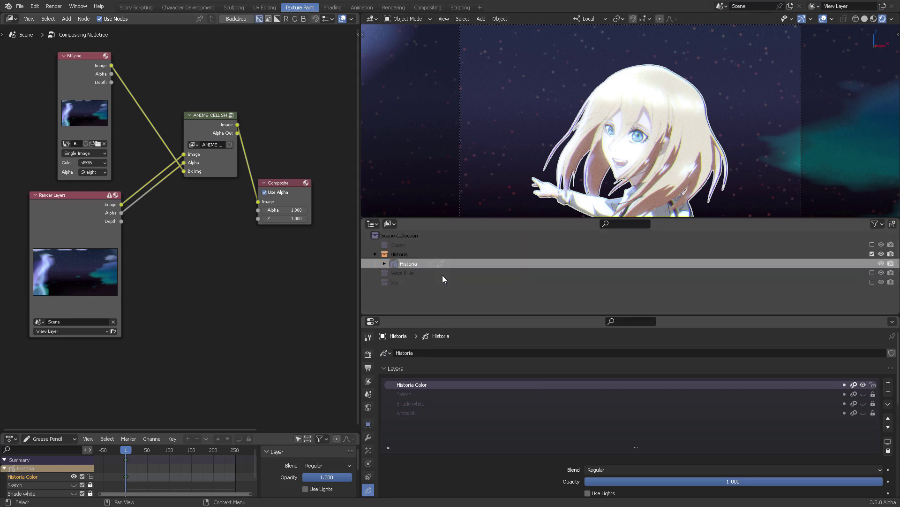
{"action": "left_click_drag", "start_coordinate": [445, 217], "coordinate": [446, 295]}
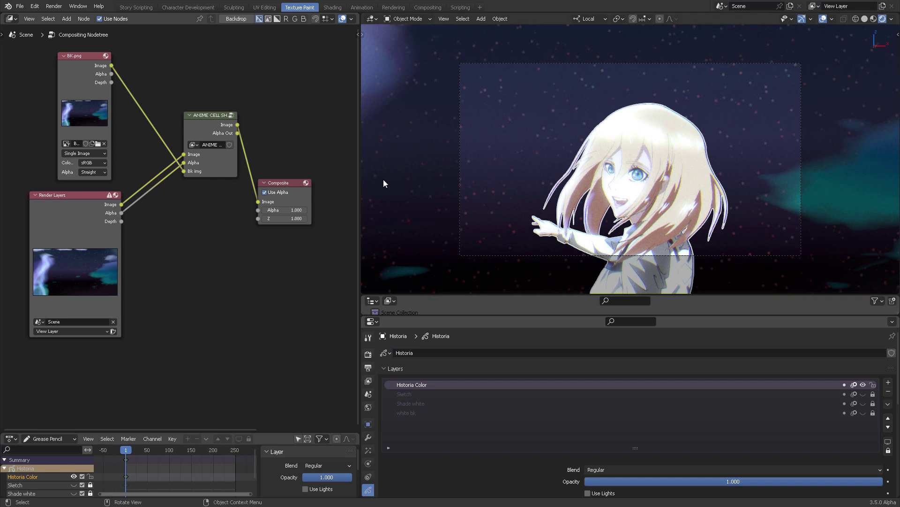
{"action": "key", "text": "Home"}
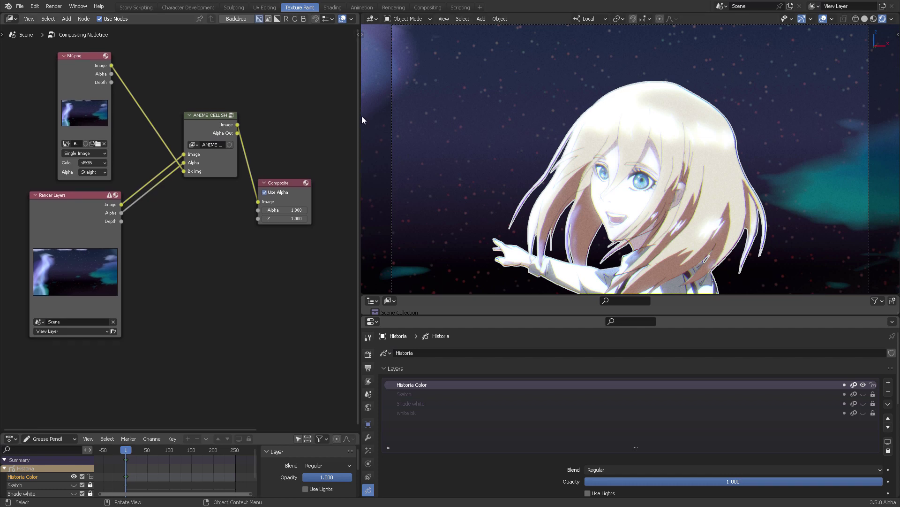
{"action": "left_click_drag", "start_coordinate": [359, 118], "coordinate": [141, 144]}
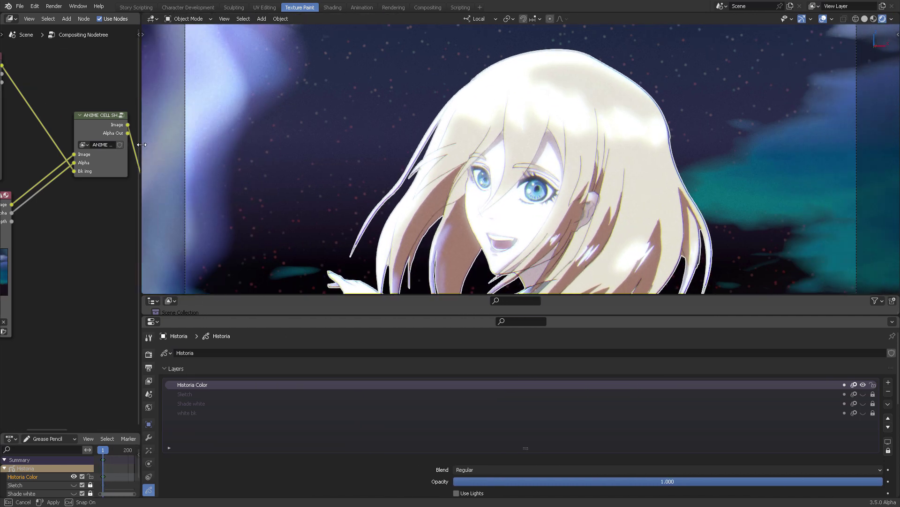
Widen the node editor again, enlarge the outliner, and nudge the ANIME CELL SHADING node down
{"action": "left_click_drag", "start_coordinate": [142, 144], "coordinate": [429, 155]}
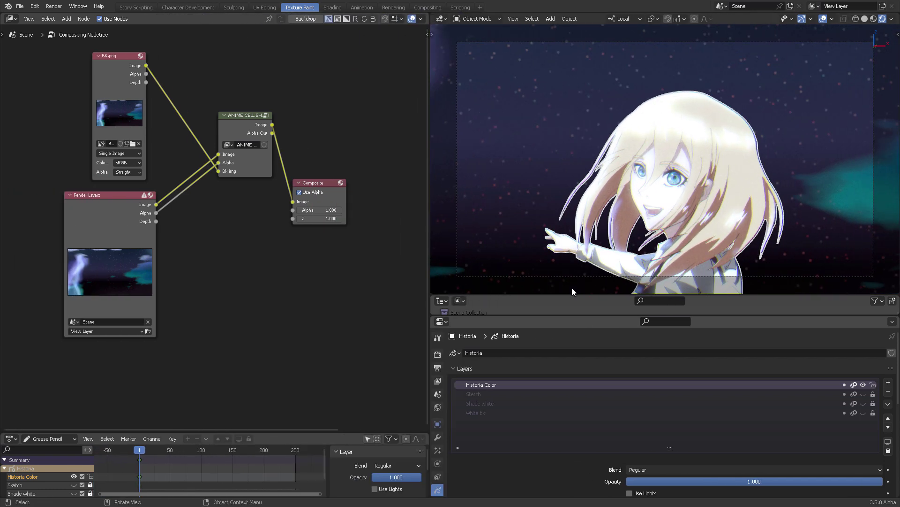
{"action": "left_click_drag", "start_coordinate": [574, 294], "coordinate": [590, 262]}
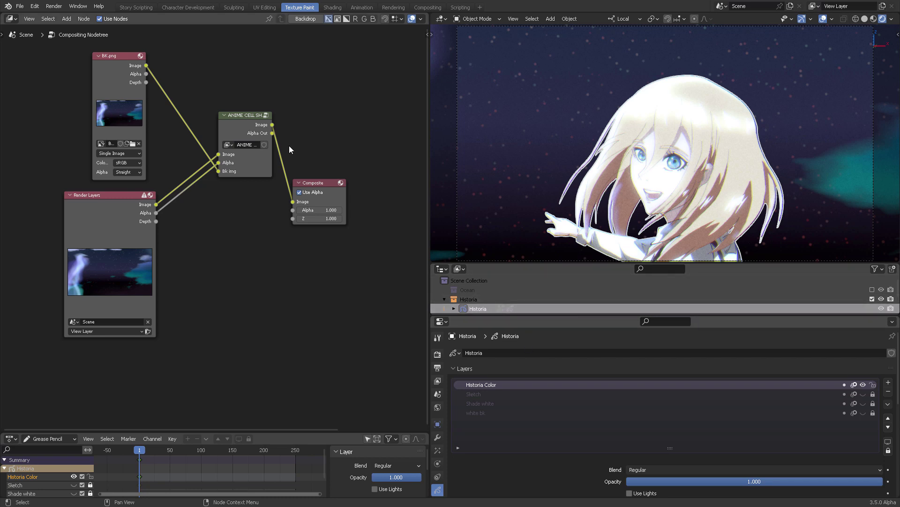
{"action": "left_click_drag", "start_coordinate": [249, 144], "coordinate": [247, 151]}
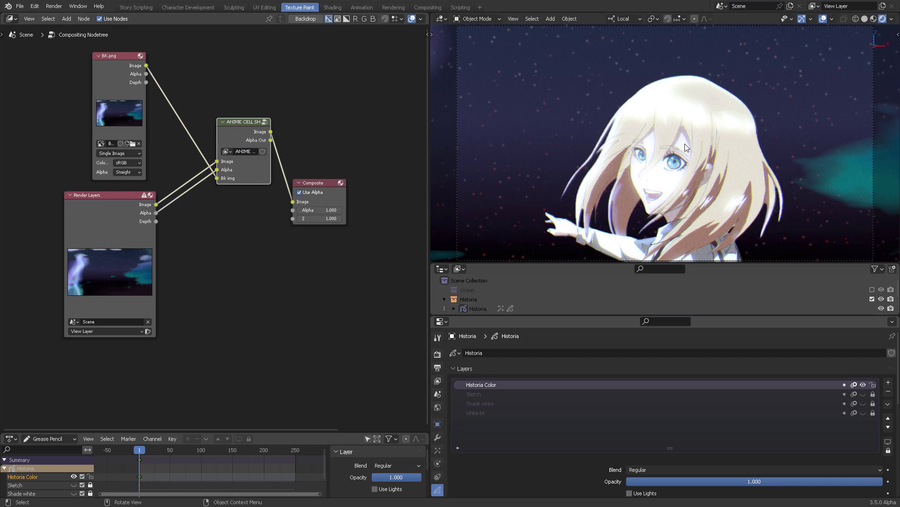
Show Historia's grease pencil materials and make the Hair and Hair sh materials active
{"action": "scroll", "coordinate": [438, 459], "scroll_direction": "down", "scroll_amount": 2}
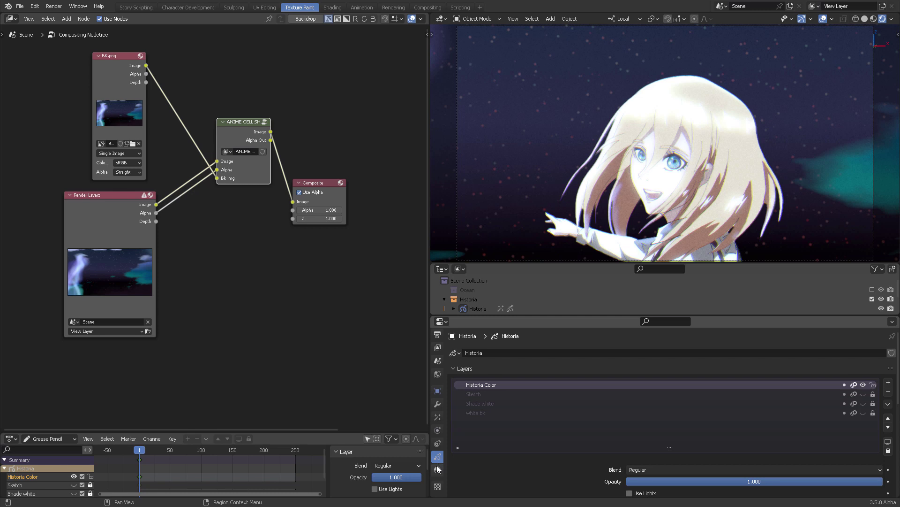
{"action": "left_click", "coordinate": [438, 469]}
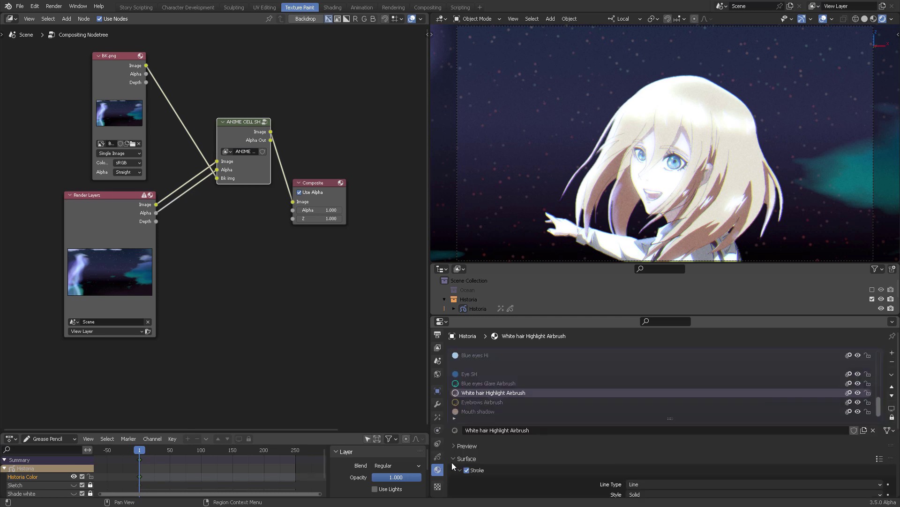
{"action": "left_click", "coordinate": [488, 401]}
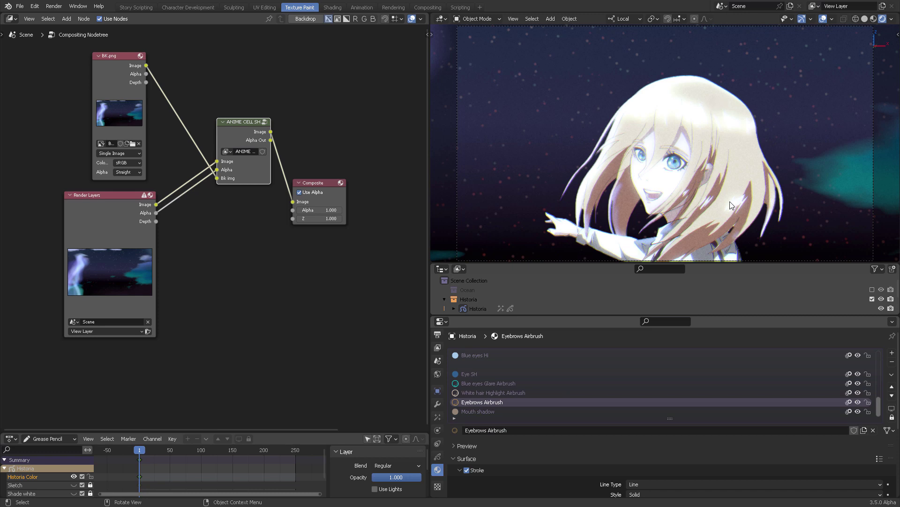
{"action": "scroll", "coordinate": [502, 394], "scroll_direction": "up", "scroll_amount": 5}
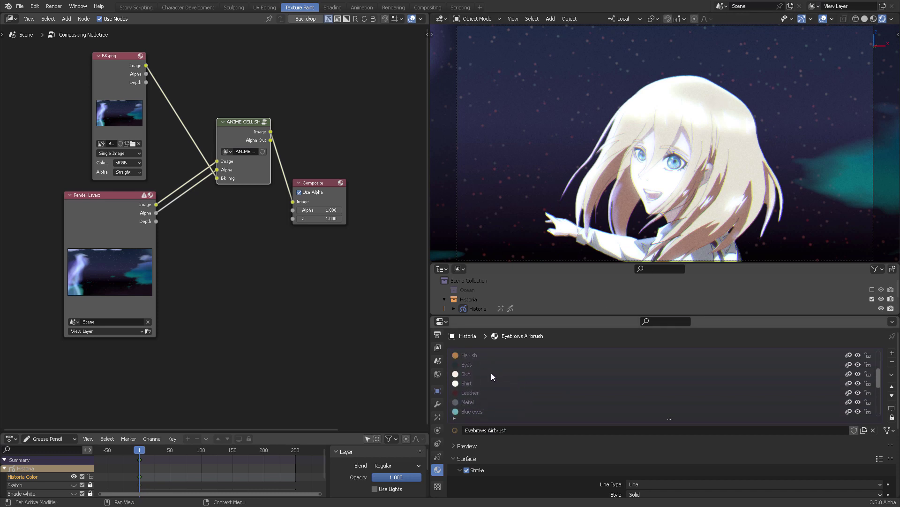
{"action": "left_click", "coordinate": [473, 364]}
{"action": "left_click", "coordinate": [476, 374]}
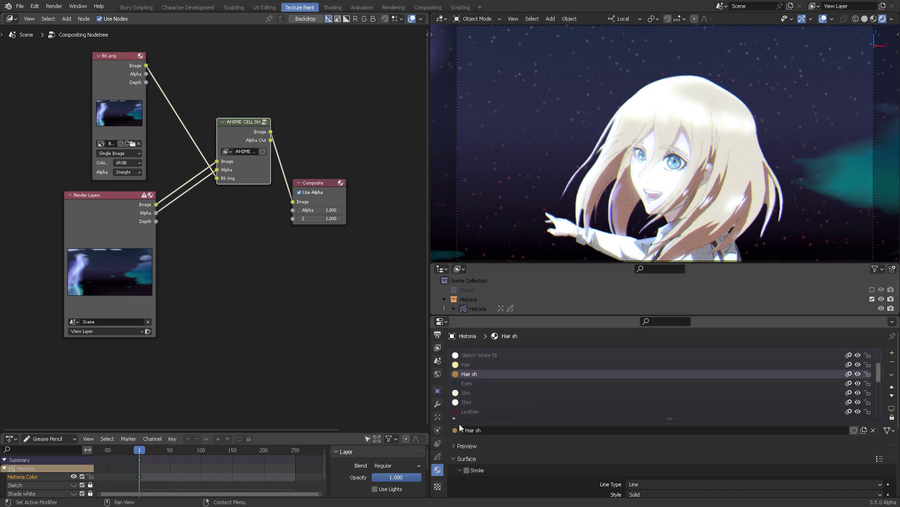
Change the hair's fill base colour to green (hue 0.326, saturation 1.000) on the HSV wheel
{"action": "scroll", "coordinate": [830, 441], "scroll_direction": "down", "scroll_amount": 6}
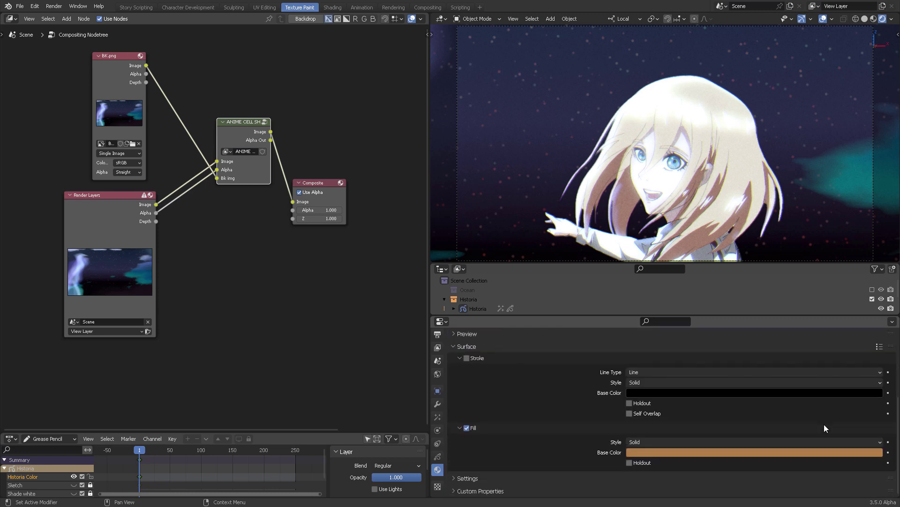
{"action": "left_click", "coordinate": [694, 453]}
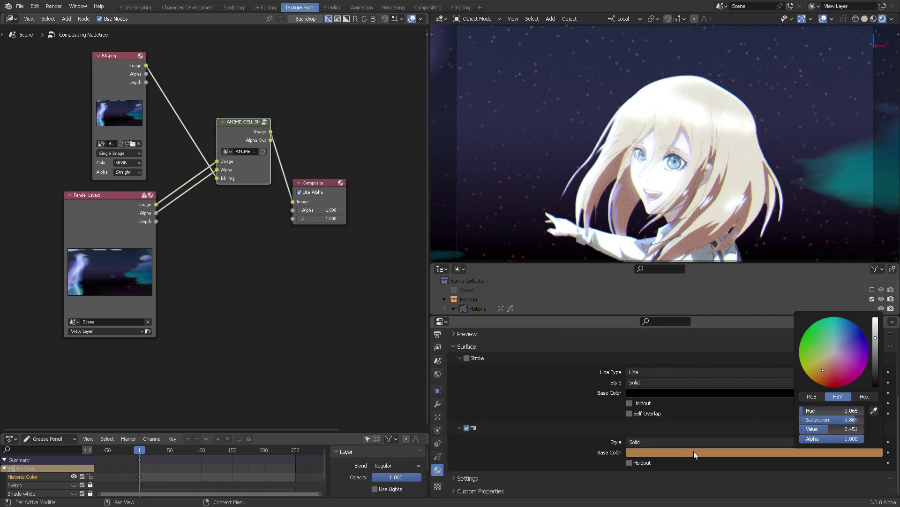
{"action": "left_click", "coordinate": [822, 345]}
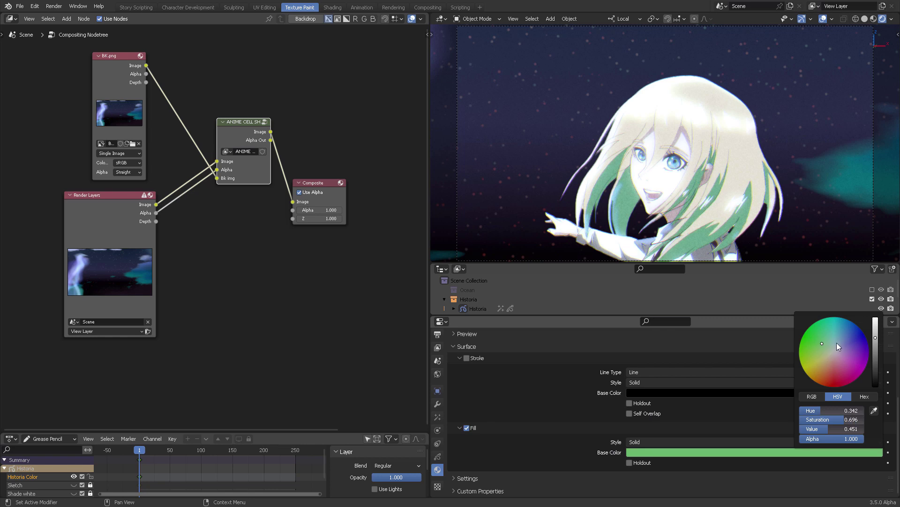
{"action": "left_click_drag", "start_coordinate": [840, 341], "coordinate": [836, 338]}
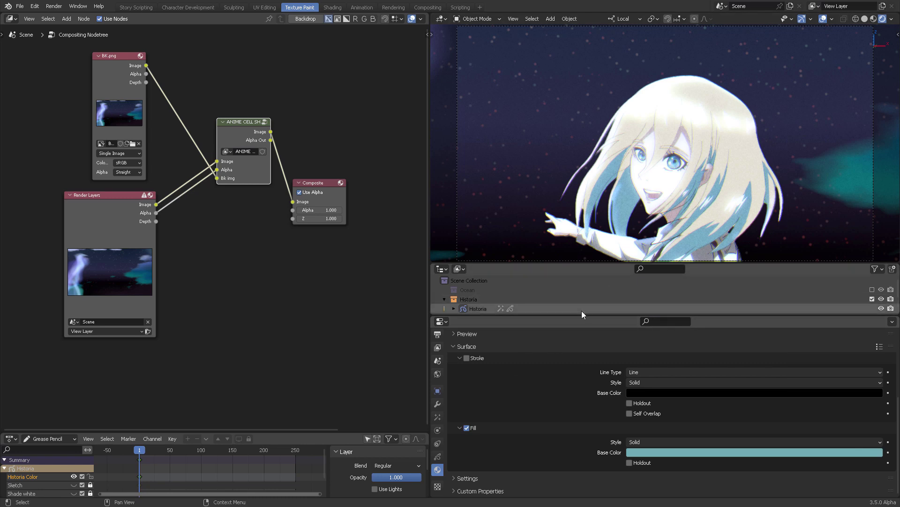
{"action": "left_click_drag", "start_coordinate": [581, 313], "coordinate": [547, 308]}
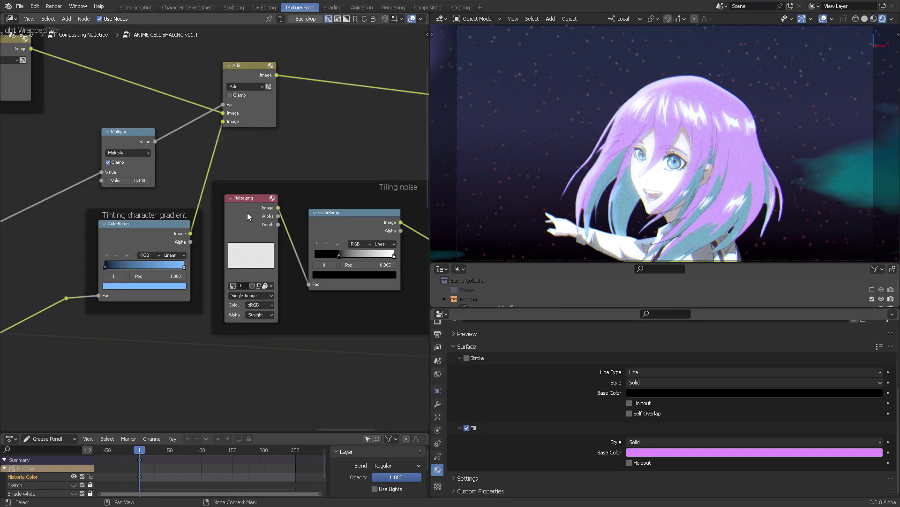
Zoom out over the ANIME CELL SHADING group's nodes and exit the group with Tab
{"action": "scroll", "coordinate": [275, 218], "scroll_direction": "down", "scroll_amount": 6}
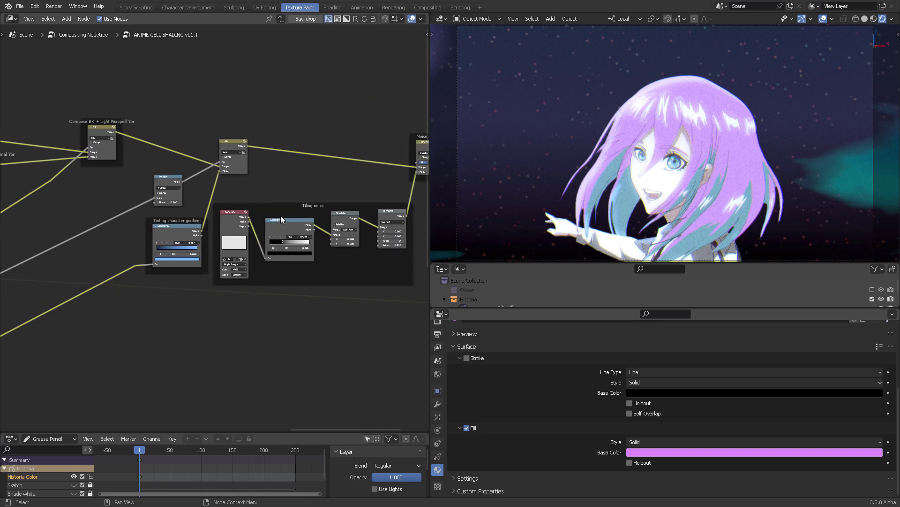
{"action": "scroll", "coordinate": [281, 216], "scroll_direction": "down", "scroll_amount": 5}
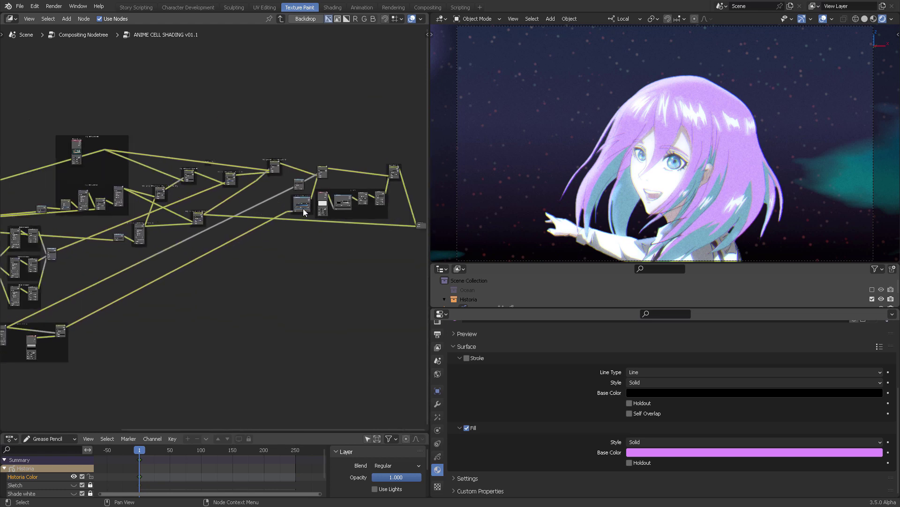
{"action": "scroll", "coordinate": [261, 241], "scroll_direction": "left", "scroll_amount": 4, "text": "ctrl"}
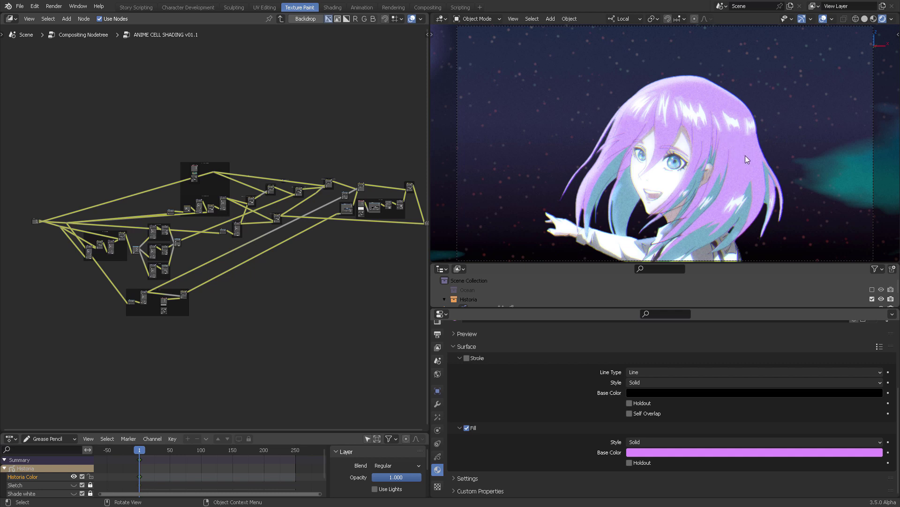
{"action": "scroll", "coordinate": [317, 196], "scroll_direction": "right", "scroll_amount": 3, "text": "ctrl"}
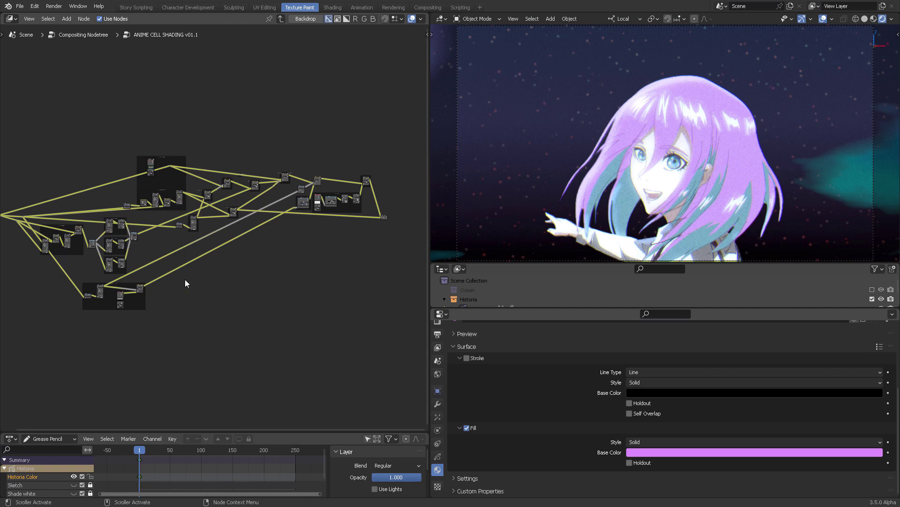
{"action": "key", "text": "Tab"}
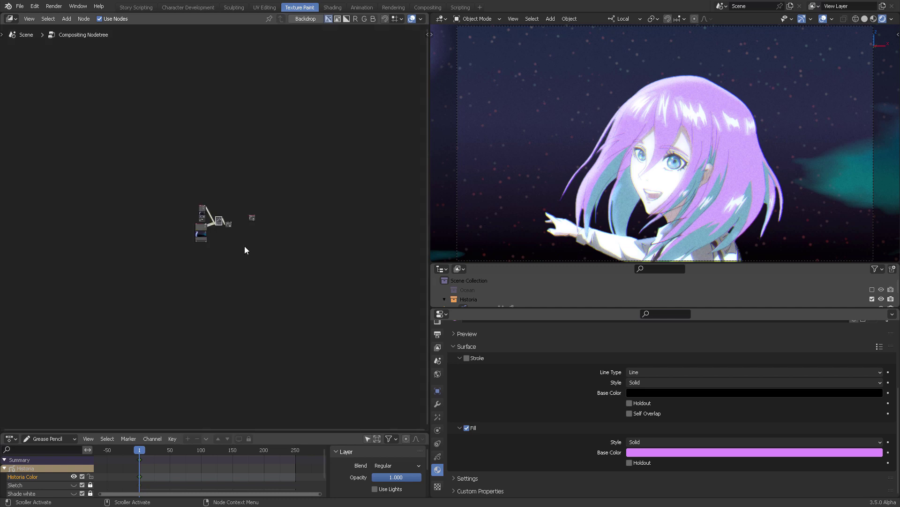
Scroll the view in the swordswoman scene with its light-wrap compositing tree
{"action": "scroll", "coordinate": [243, 240], "scroll_direction": "up", "scroll_amount": 4}
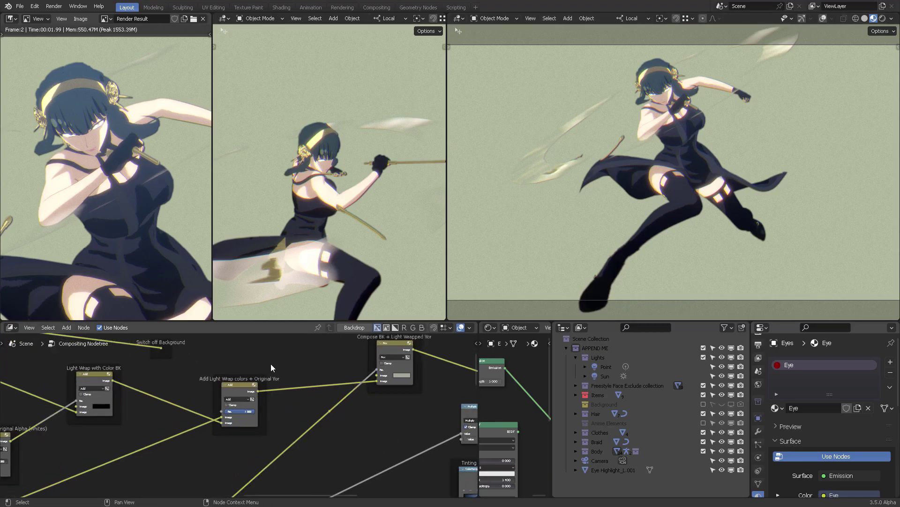
With the node editor maximized, link the Switch off Background reroute into the Compose BK + Light Wrapped Yor mix's first Image input
{"action": "key", "text": "ctrl+space"}
{"action": "scroll", "coordinate": [432, 266], "scroll_direction": "down", "scroll_amount": 6}
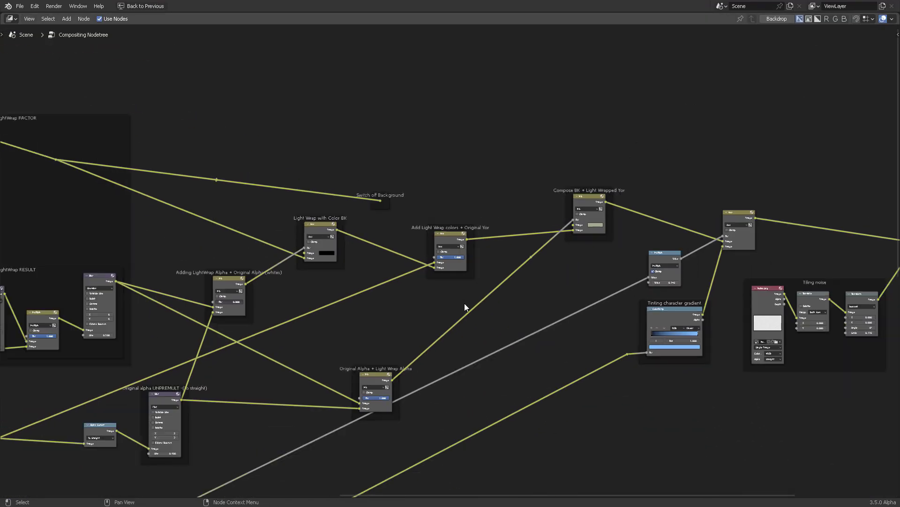
{"action": "scroll", "coordinate": [465, 308], "scroll_direction": "down", "scroll_amount": 7}
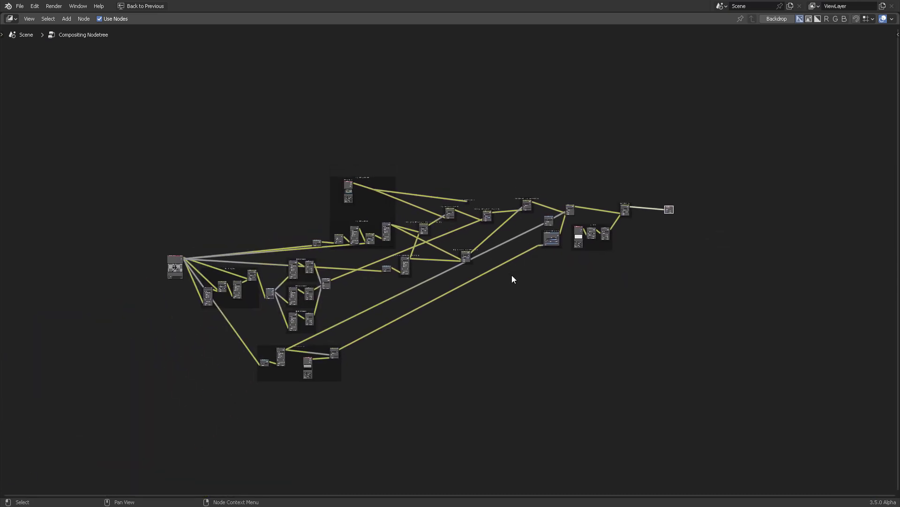
{"action": "scroll", "coordinate": [512, 279], "scroll_direction": "up", "scroll_amount": 7}
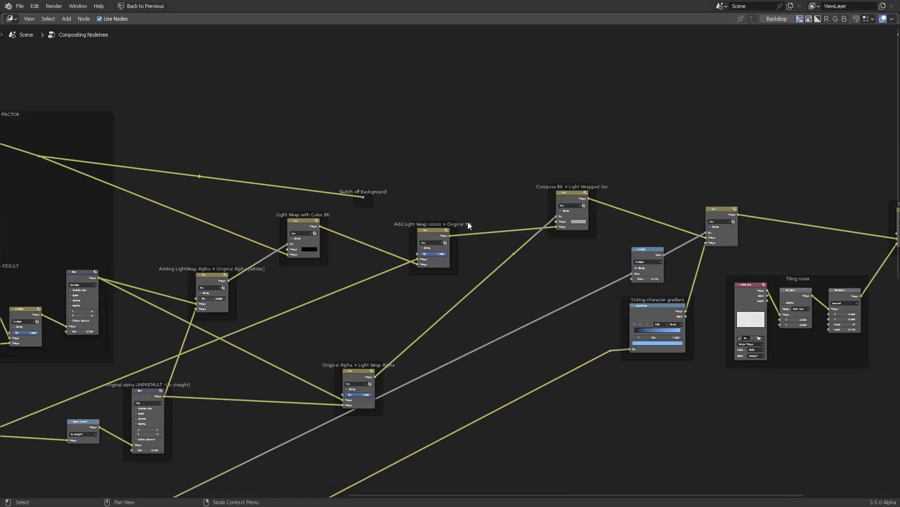
{"action": "scroll", "coordinate": [469, 224], "scroll_direction": "up", "scroll_amount": 5}
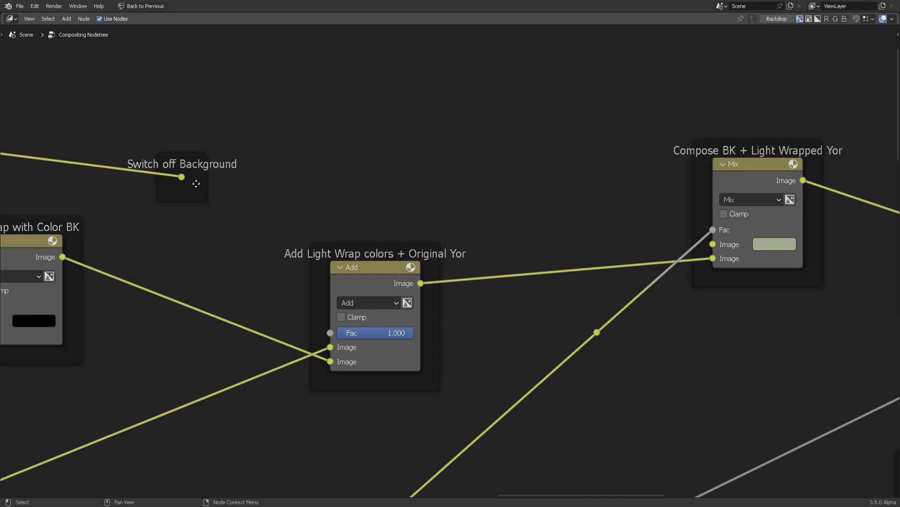
{"action": "left_click_drag", "start_coordinate": [183, 177], "coordinate": [713, 244]}
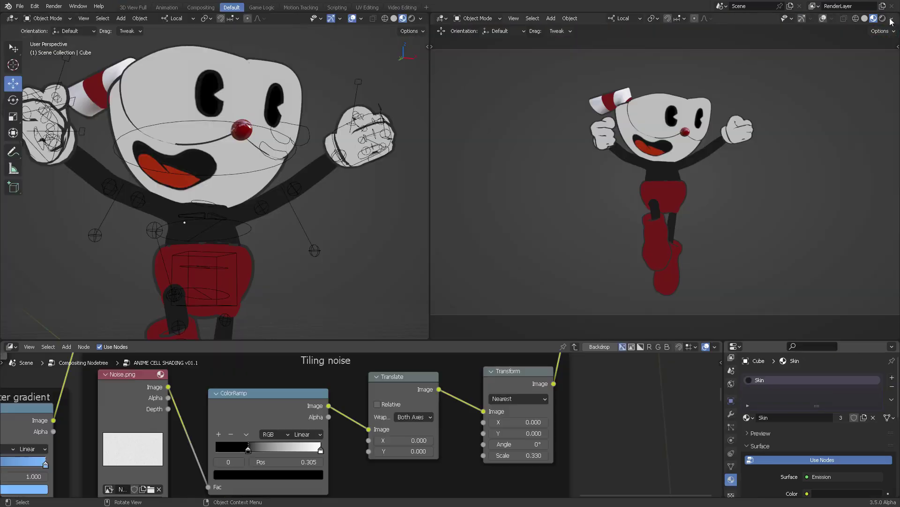
{"action": "left_click", "coordinate": [891, 18]}
{"action": "left_click", "coordinate": [846, 211]}
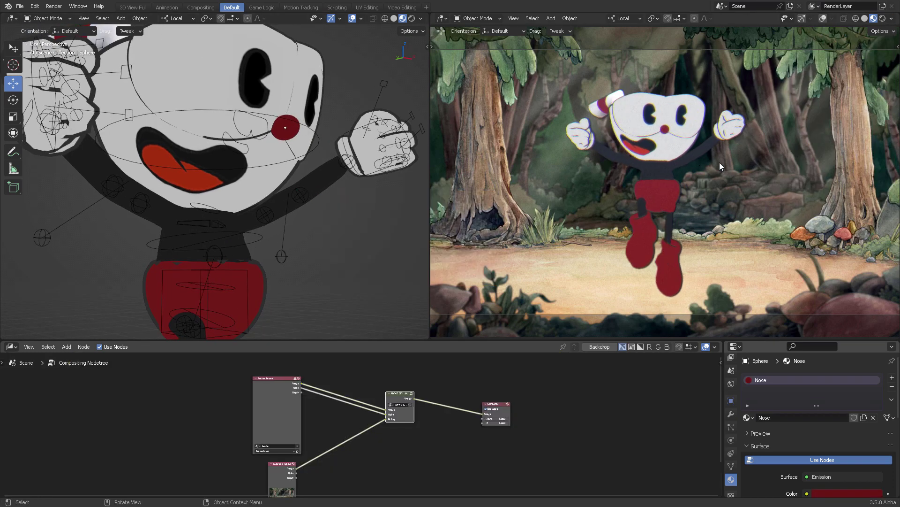
{"action": "middle_click_drag", "start_coordinate": [704, 167], "coordinate": [727, 178]}
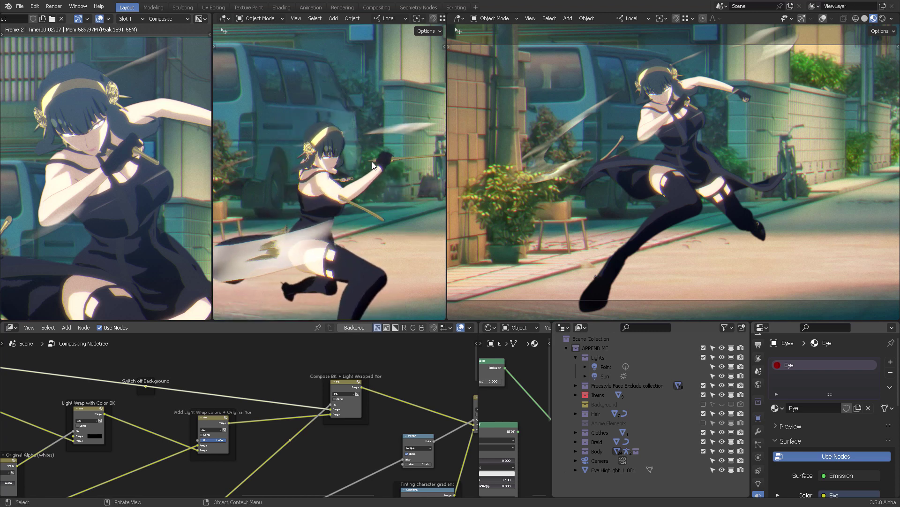
{"action": "scroll", "coordinate": [373, 162], "scroll_direction": "up", "scroll_amount": 5}
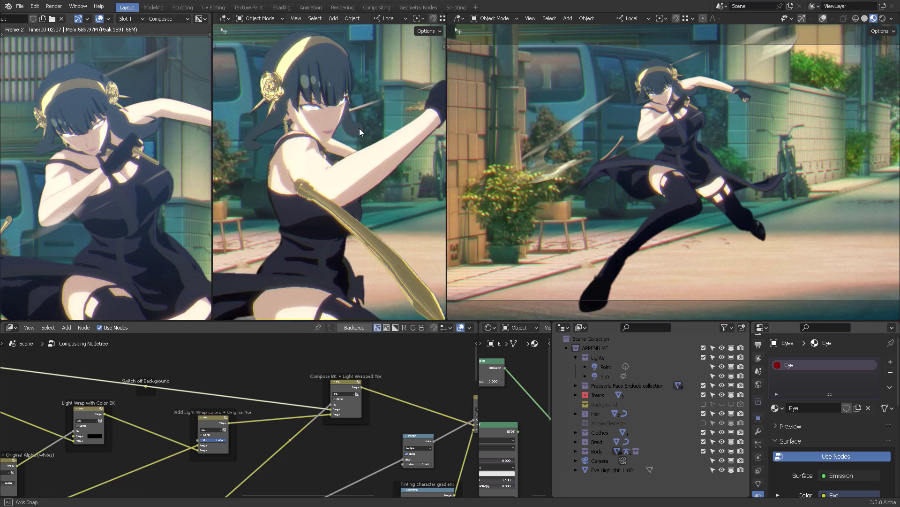